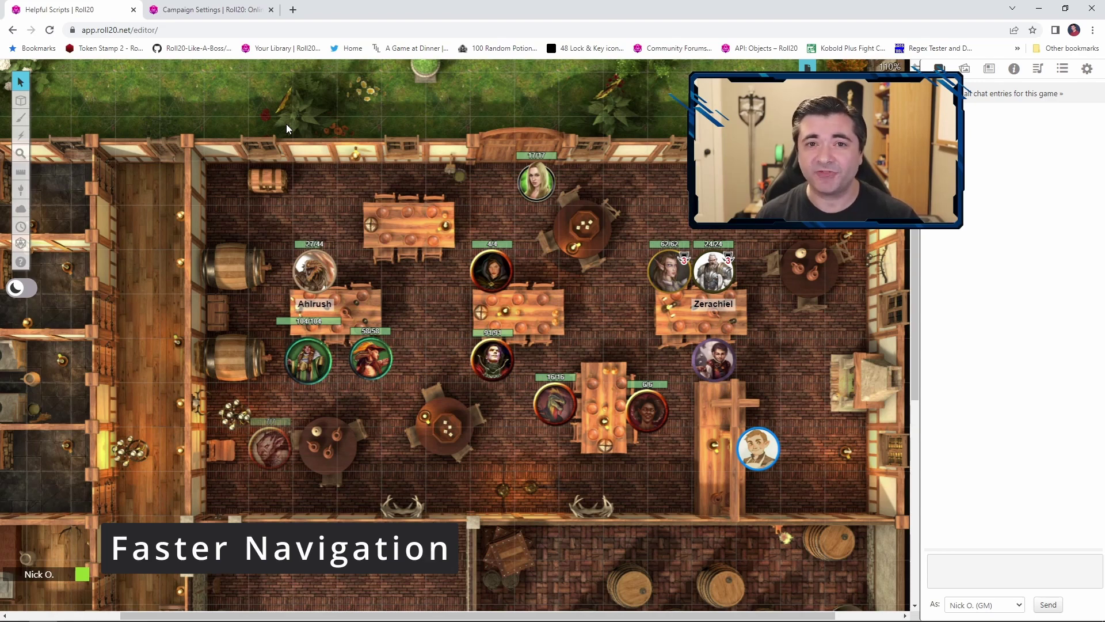
Open the keyboard shortcut settings and switch through the Map, GM and Dynamic Lighting layers, returning to the Token layer
mouse_move(21, 100)
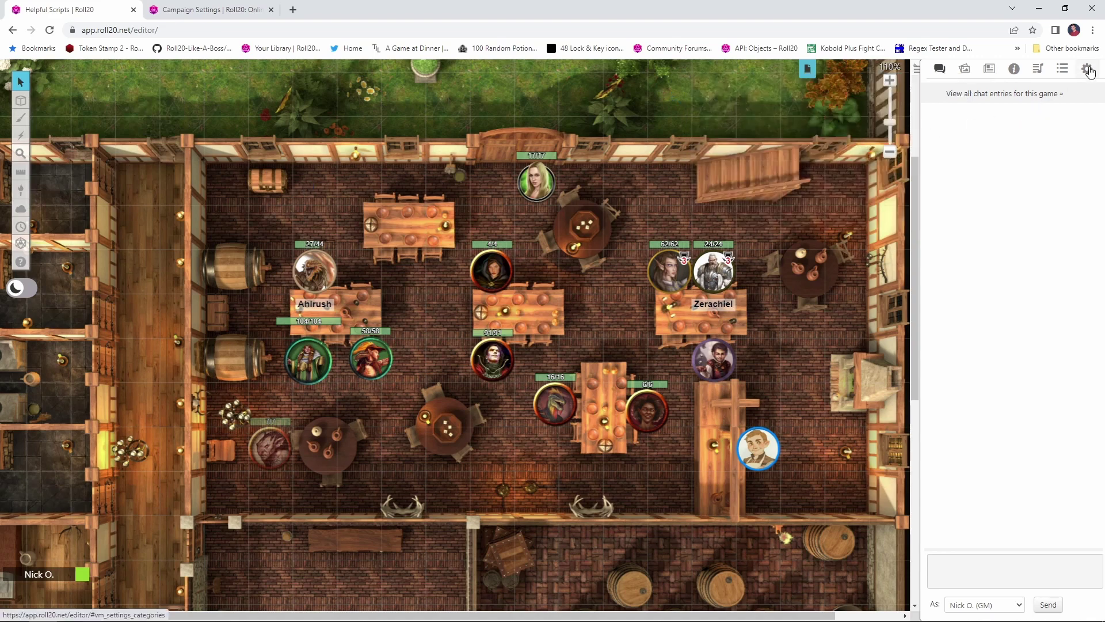
left_click(1087, 69)
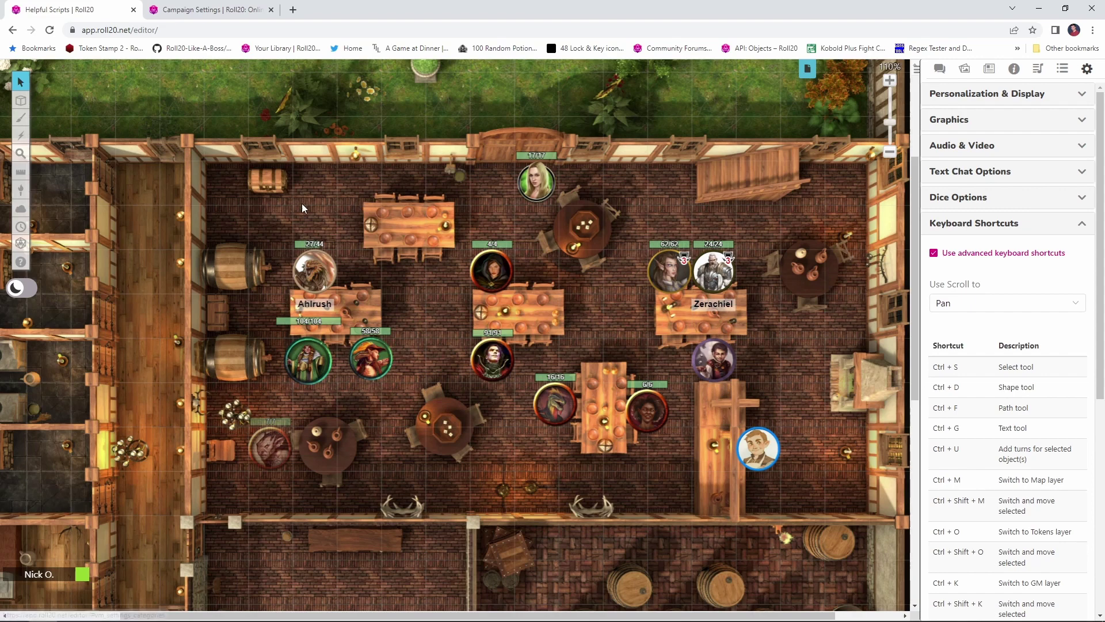
key("ctrl+m")
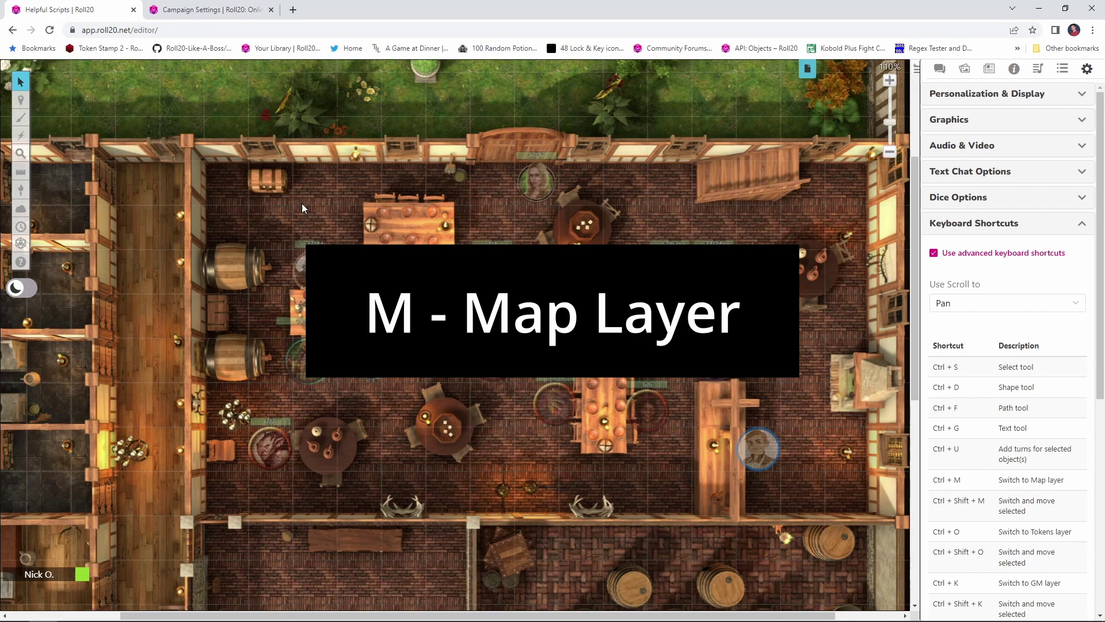
key("ctrl+k")
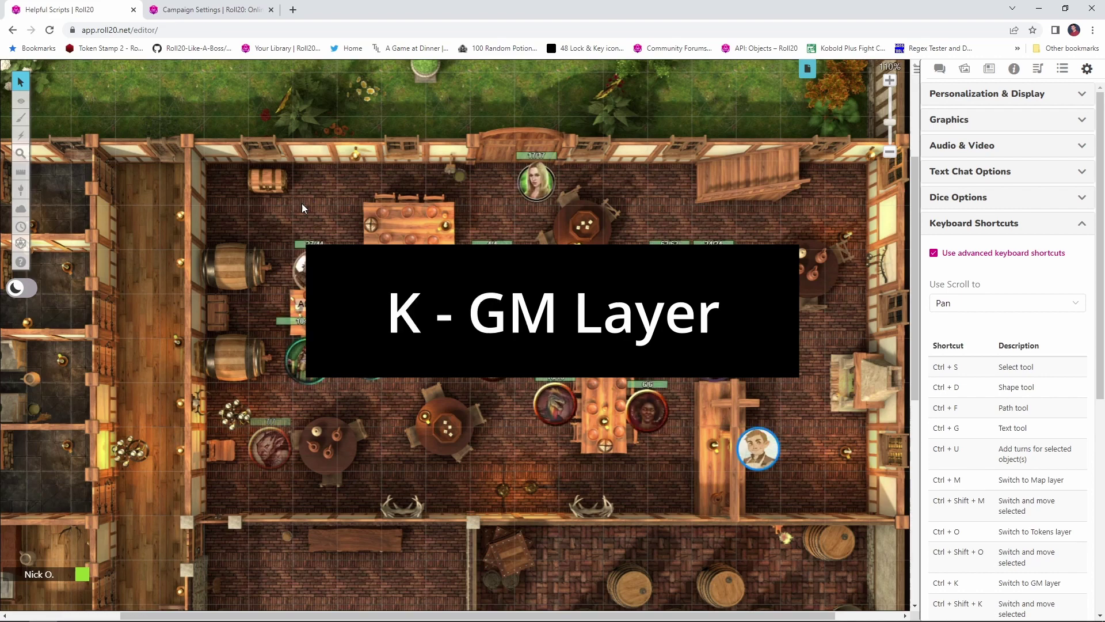
key("ctrl+comma")
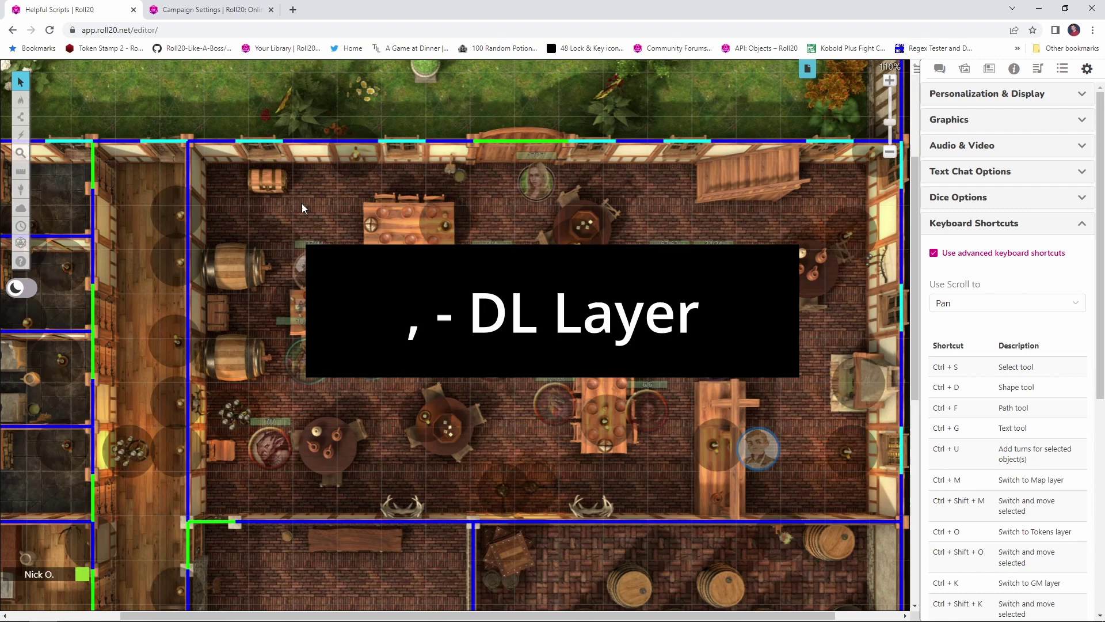
key("ctrl+o")
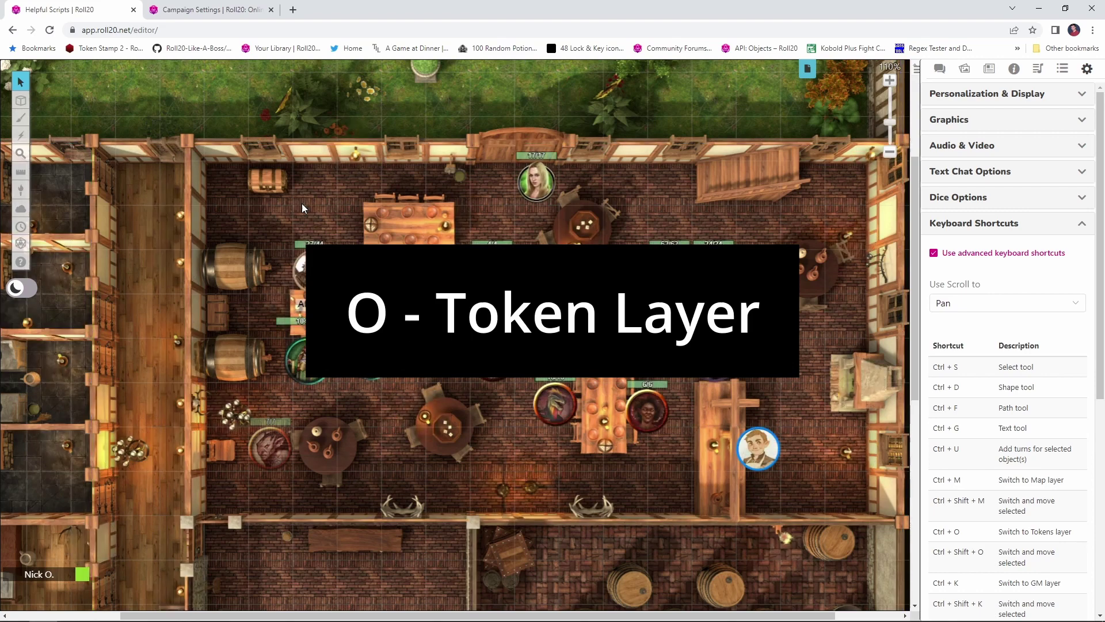
key("Tab")
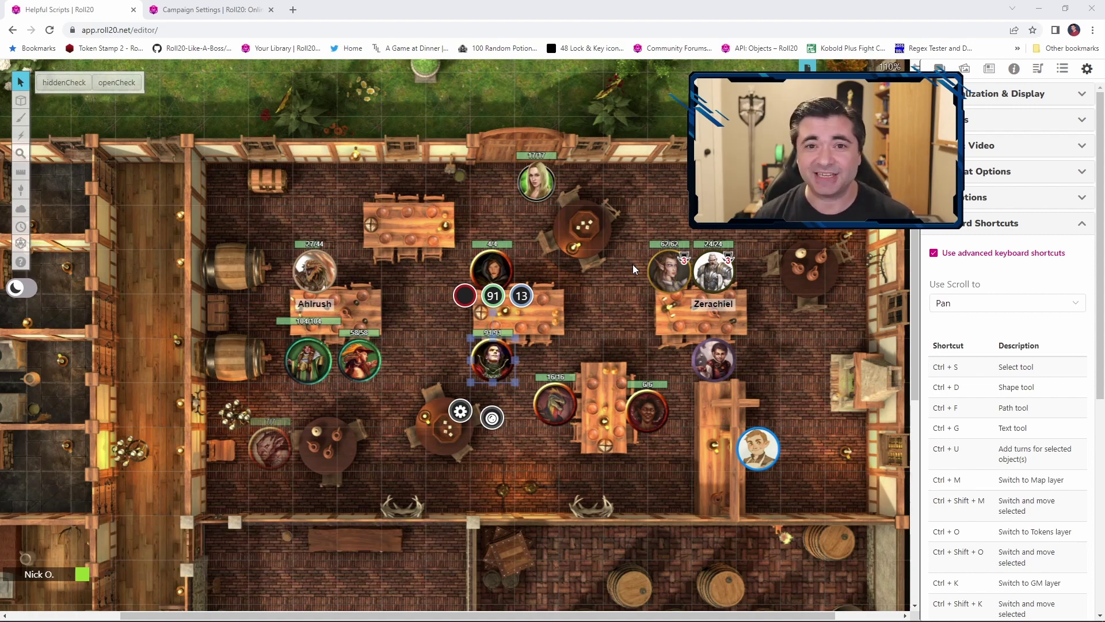
On the game's campaign settings page, set the default Auto Damage Roll option to Auto Roll Damage & Crit
left_click(198, 10)
scroll(167, 124, "down", 10)
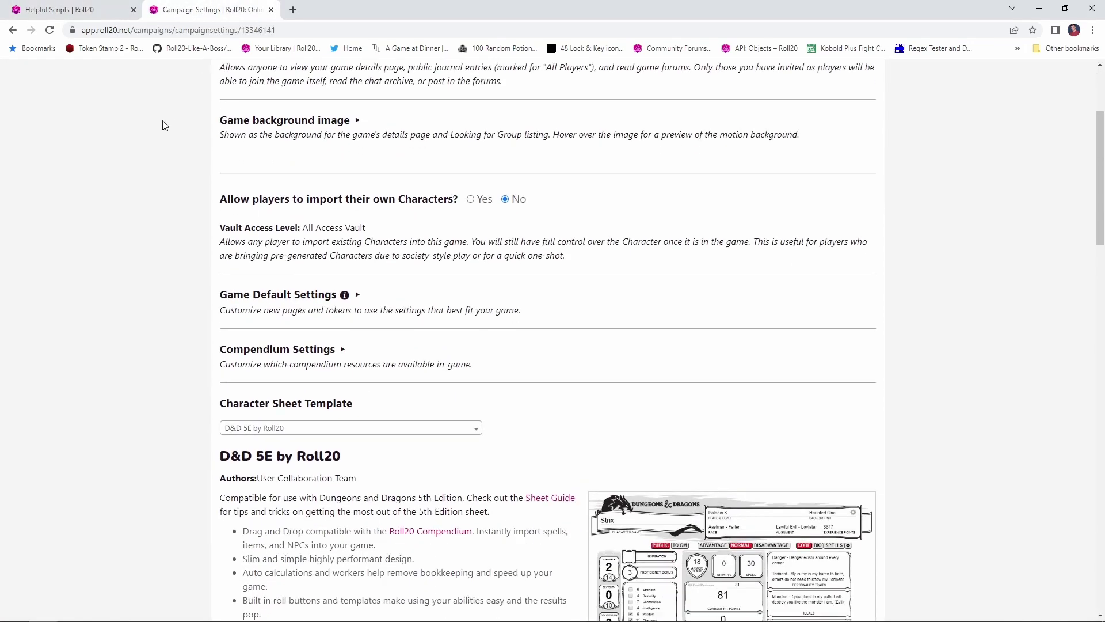
scroll(165, 125, "down", 4)
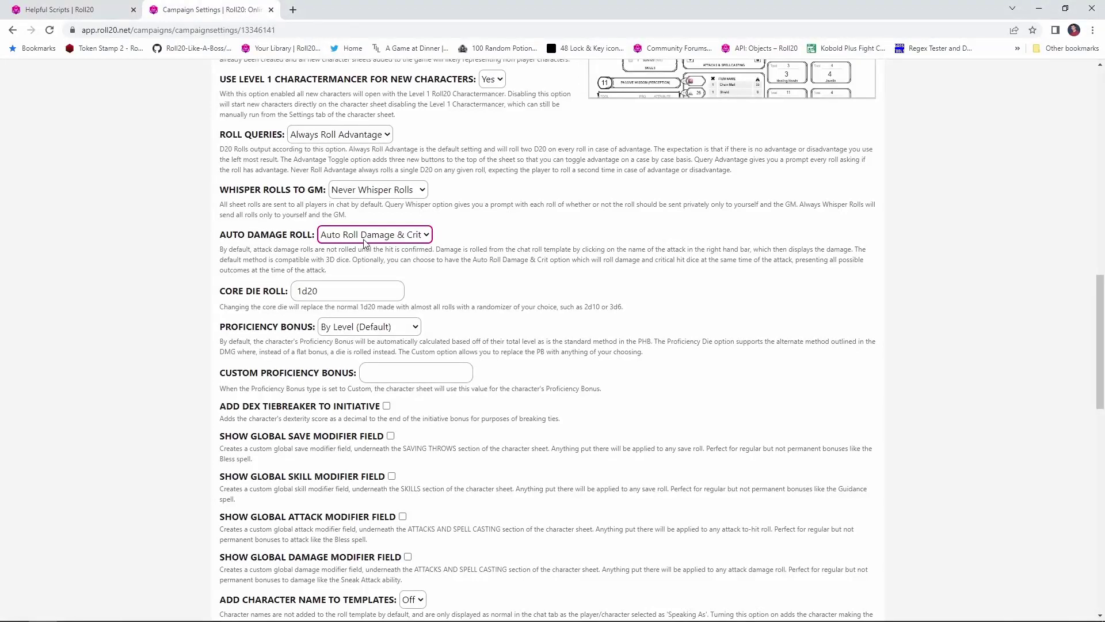
left_click(422, 236)
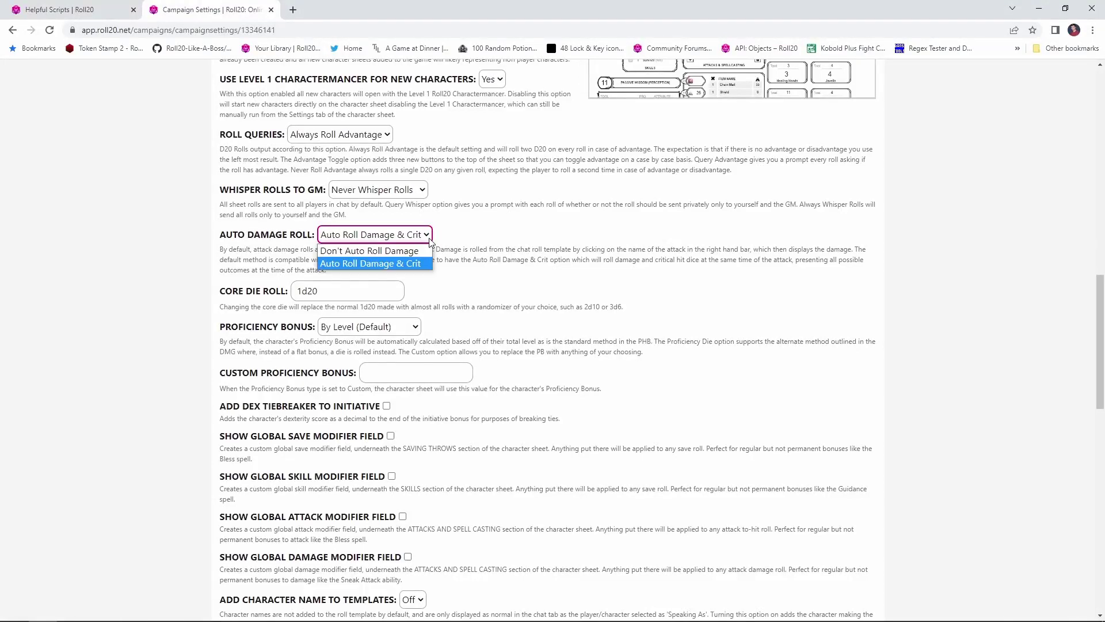
left_click(428, 264)
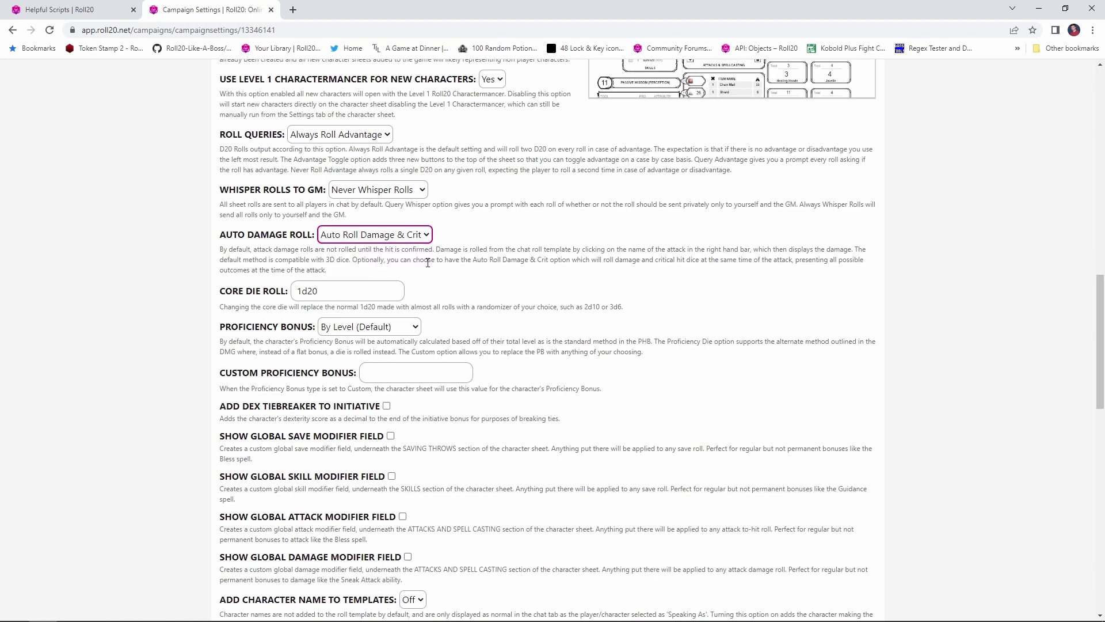
scroll(428, 262, "down", 20)
left_click(277, 498)
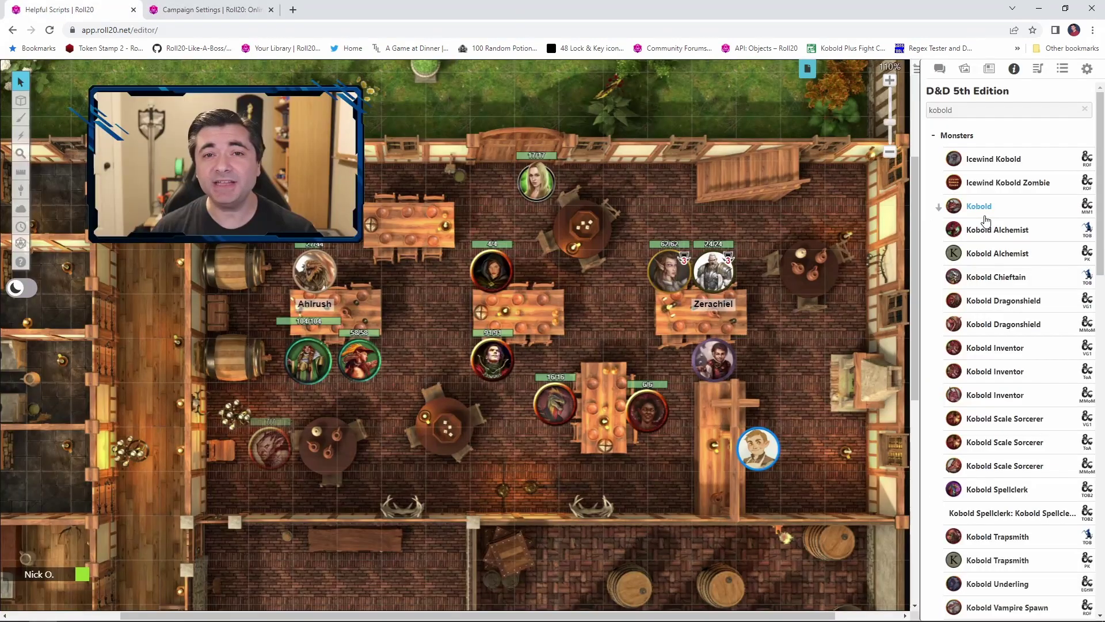
Place the Kobold from the compendium on the map beside the lower middle round table and roll its Sling attack from its sheet
left_click_drag(986, 221, 429, 415)
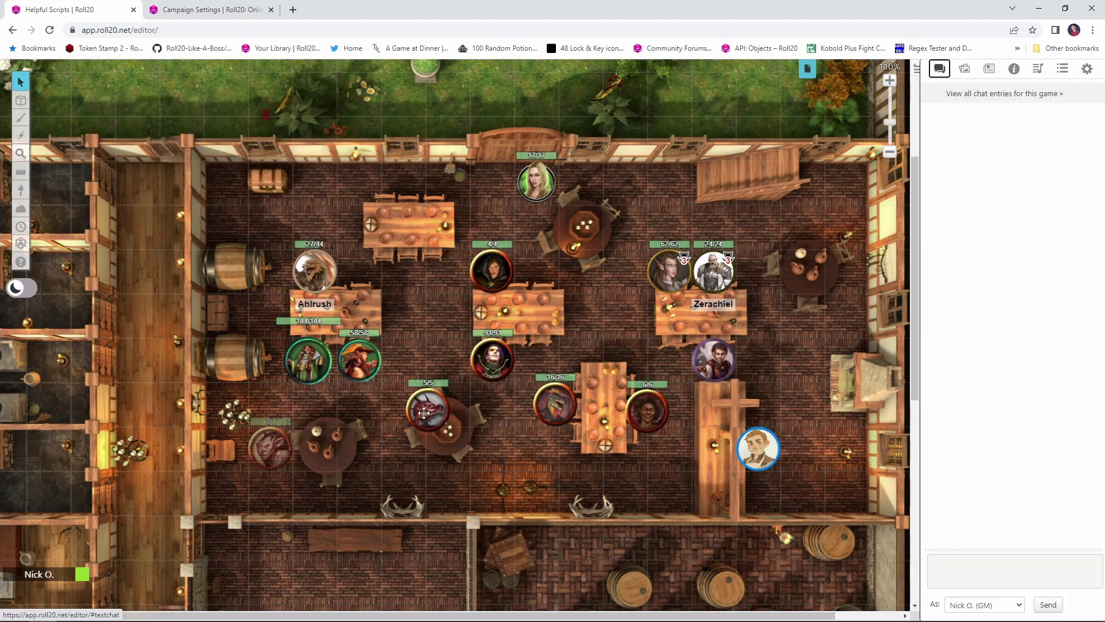
left_click(426, 412)
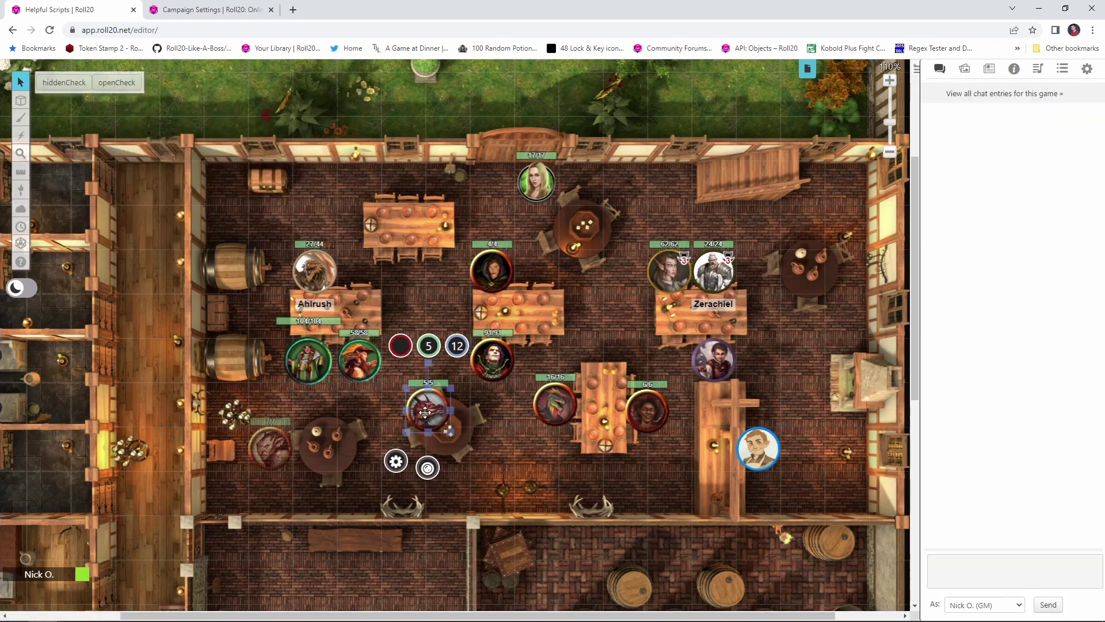
double_click(426, 412)
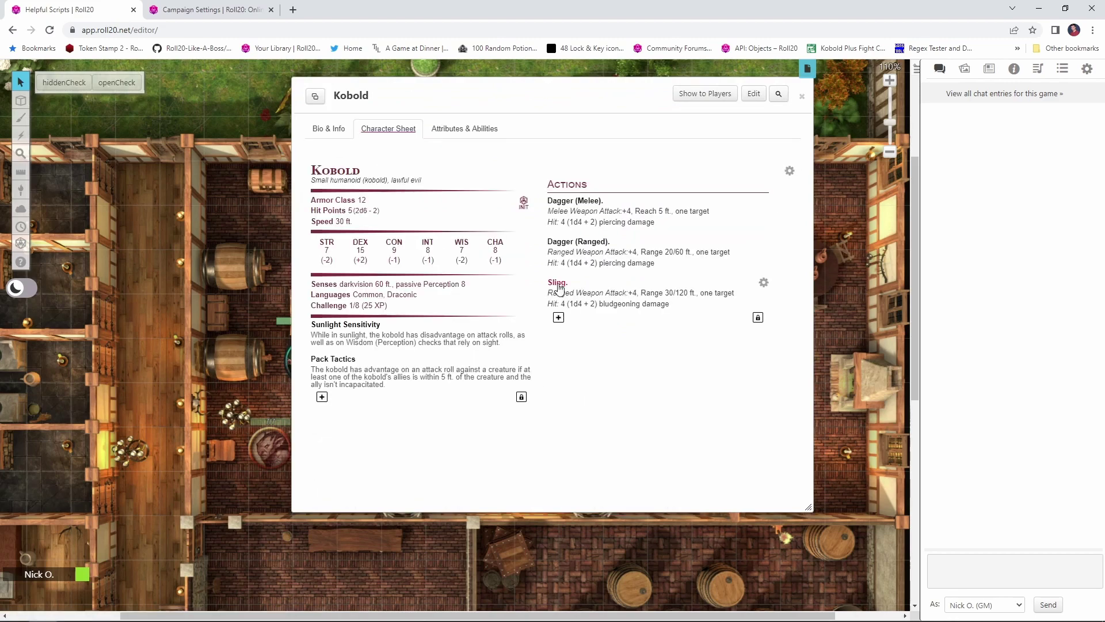
left_click(557, 283)
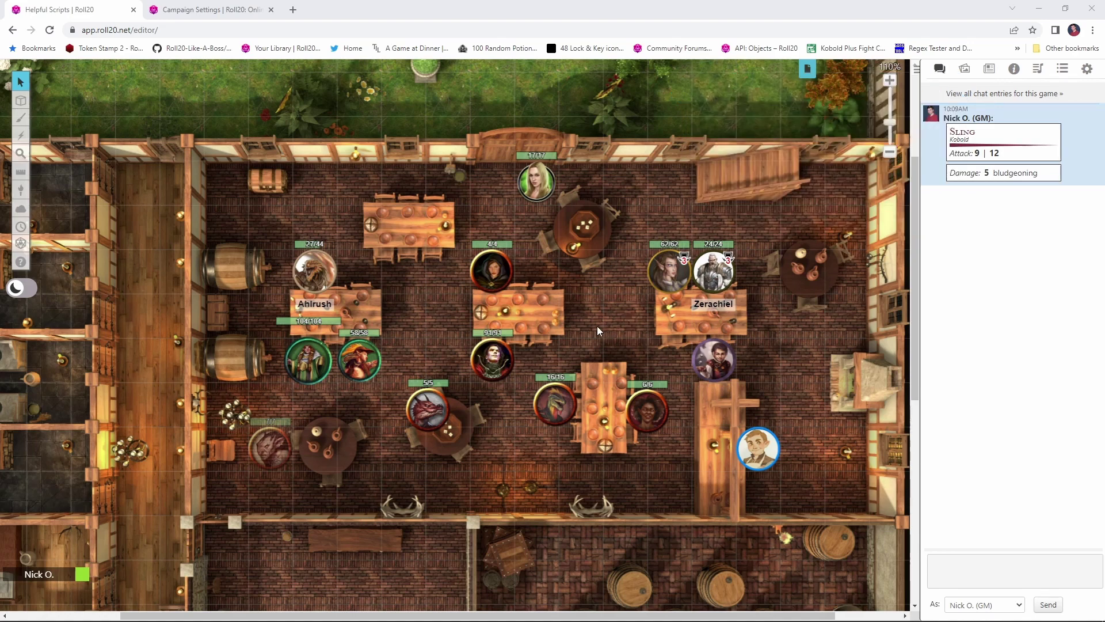
In the settings of Ahlrush's character sheet, set Auto Damage Roll to Auto Roll Damage & Crit
left_click(308, 266)
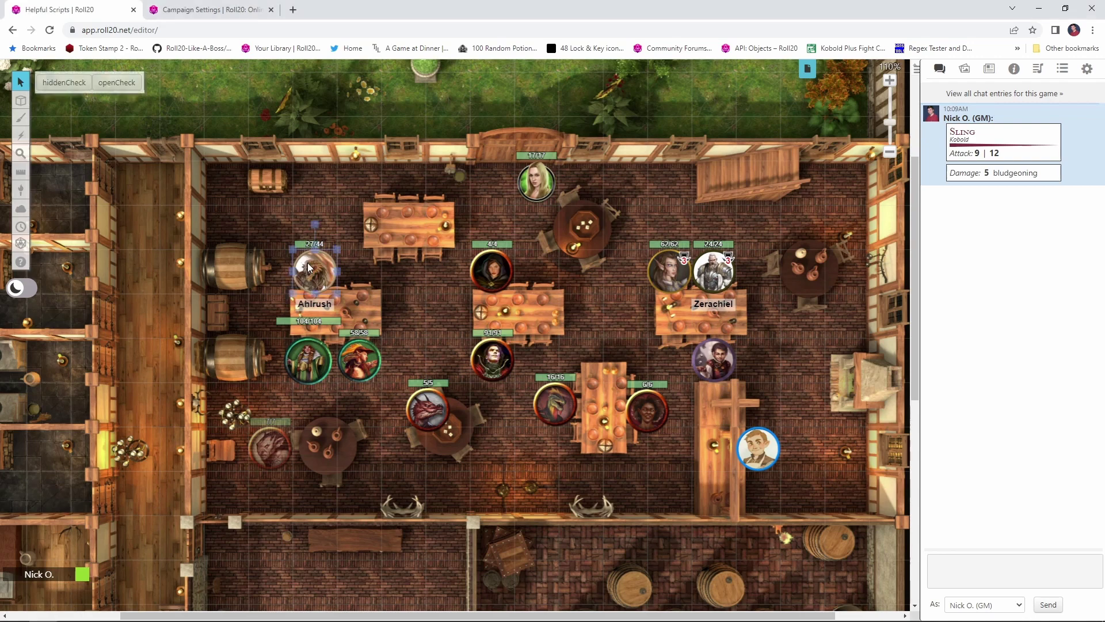
double_click(323, 290)
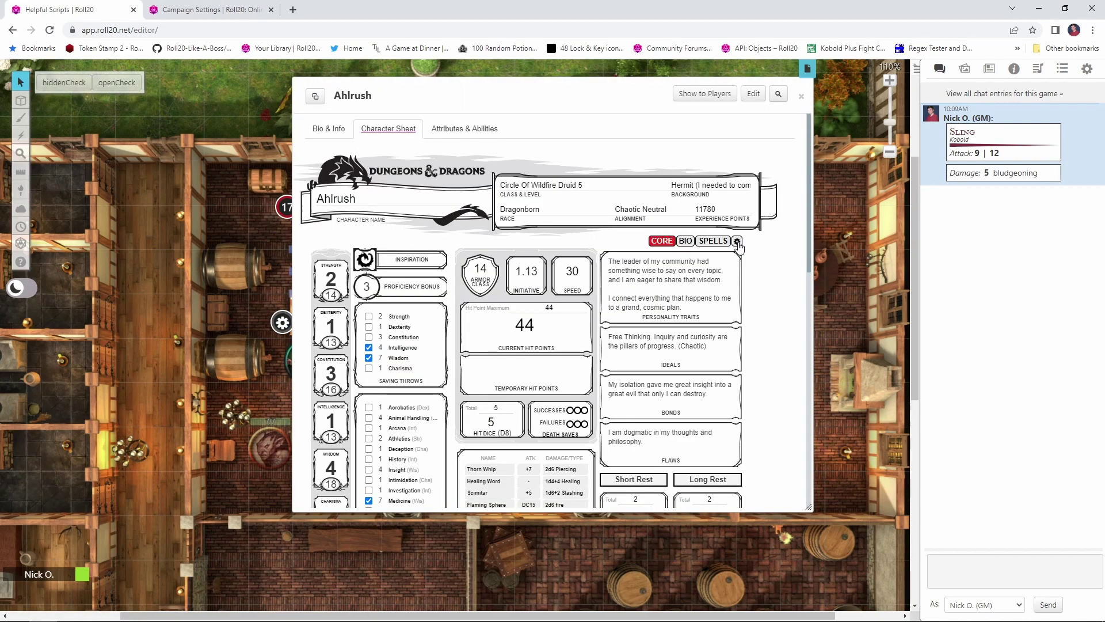
left_click(737, 242)
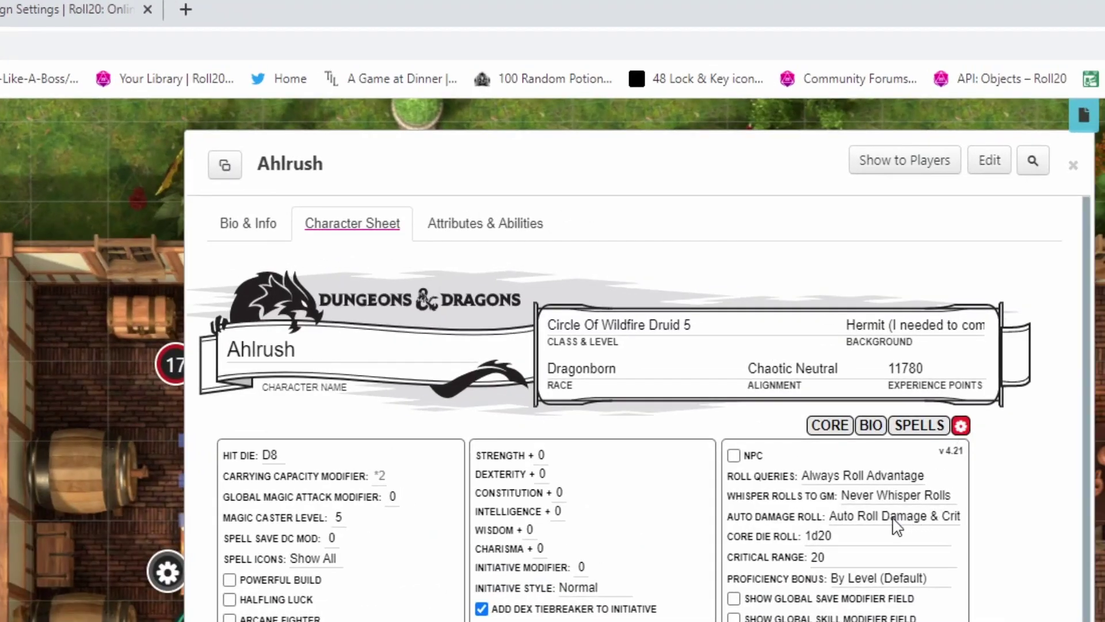
left_click(893, 517)
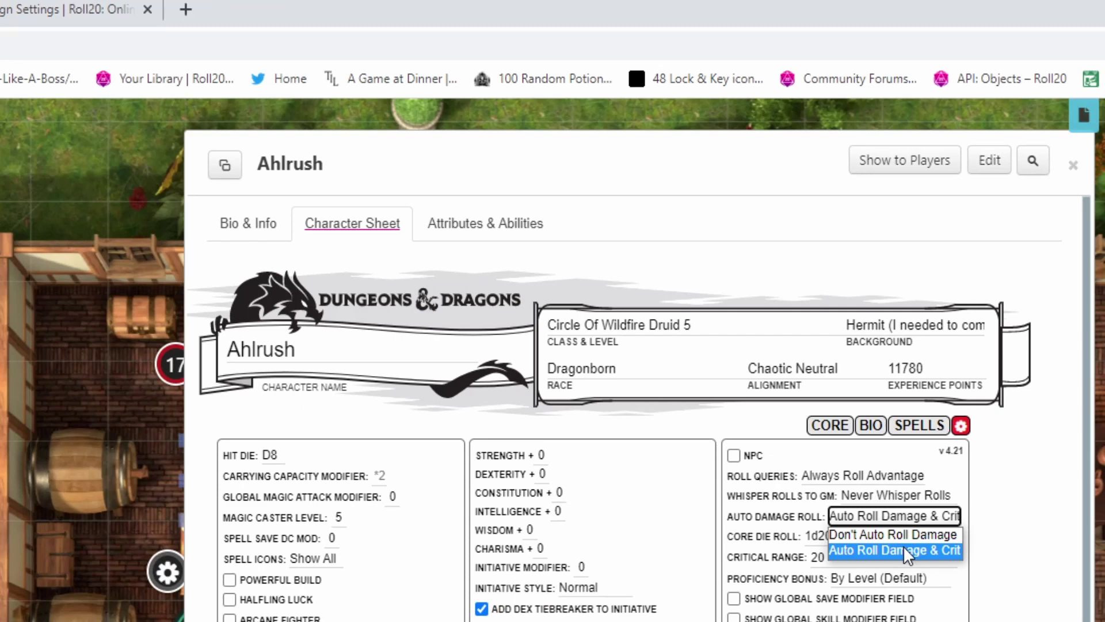
left_click(904, 547)
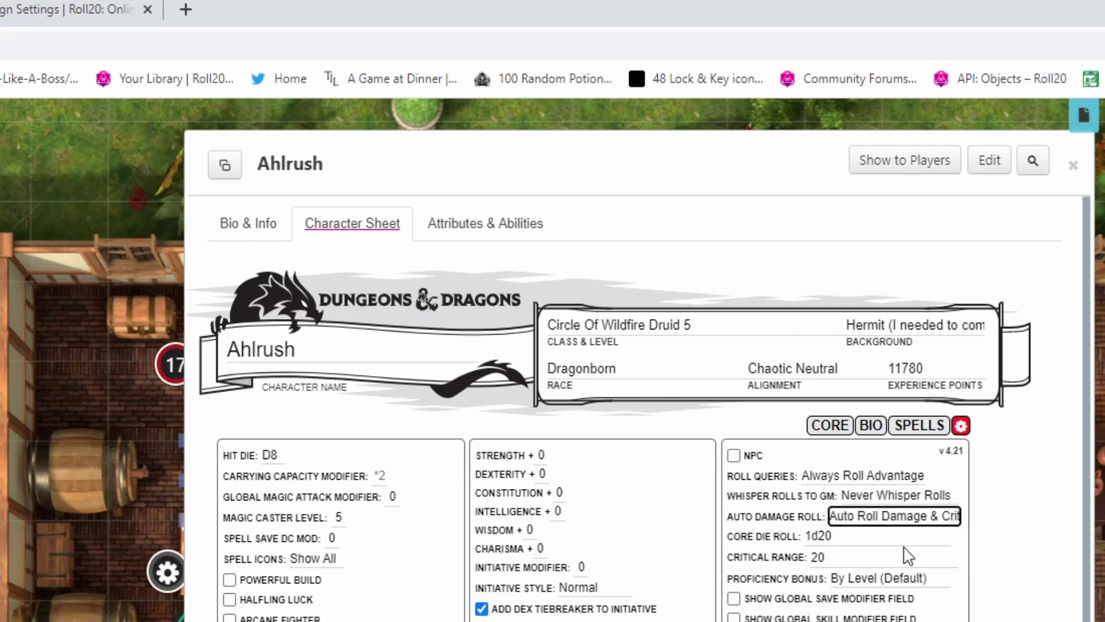
Return to the core page of Ahlrush's character sheet and roll the Scimitar attack
left_click(834, 426)
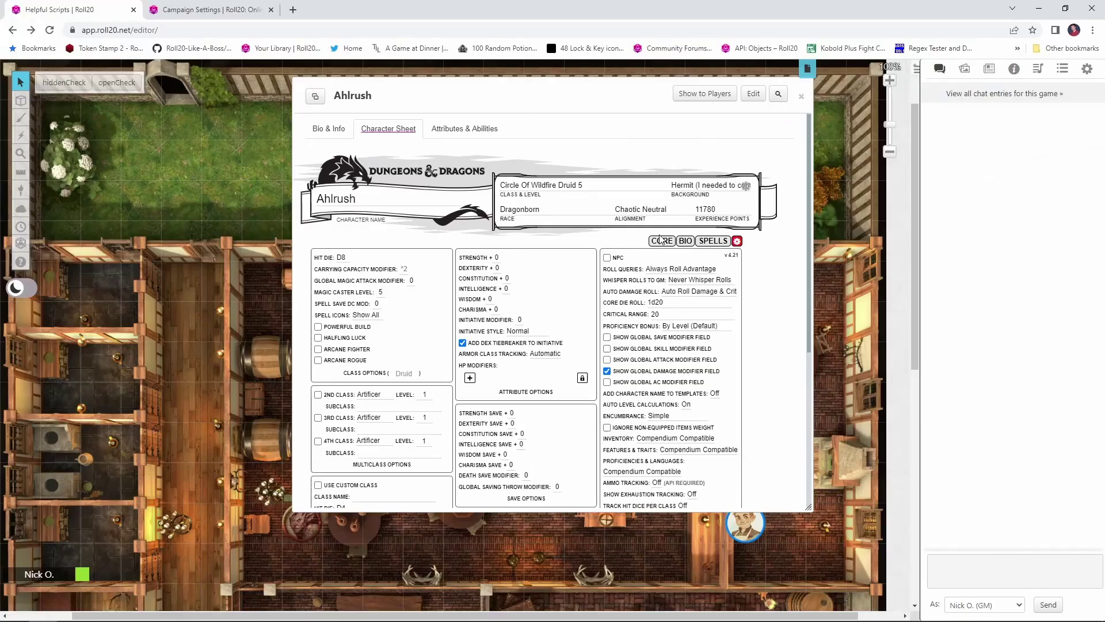
left_click(661, 241)
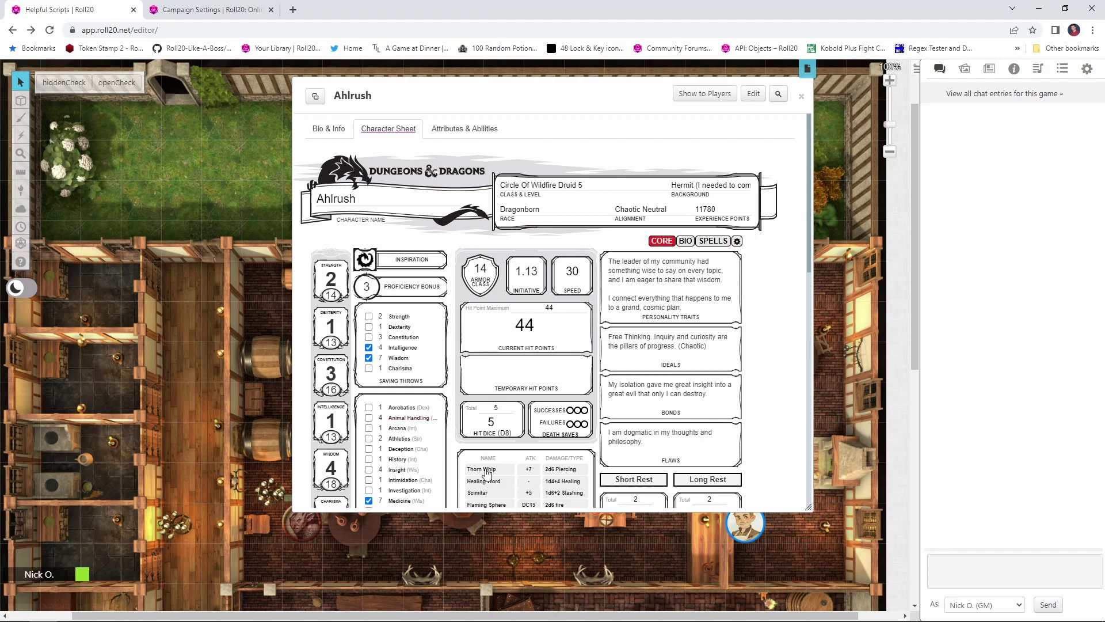
left_click(479, 492)
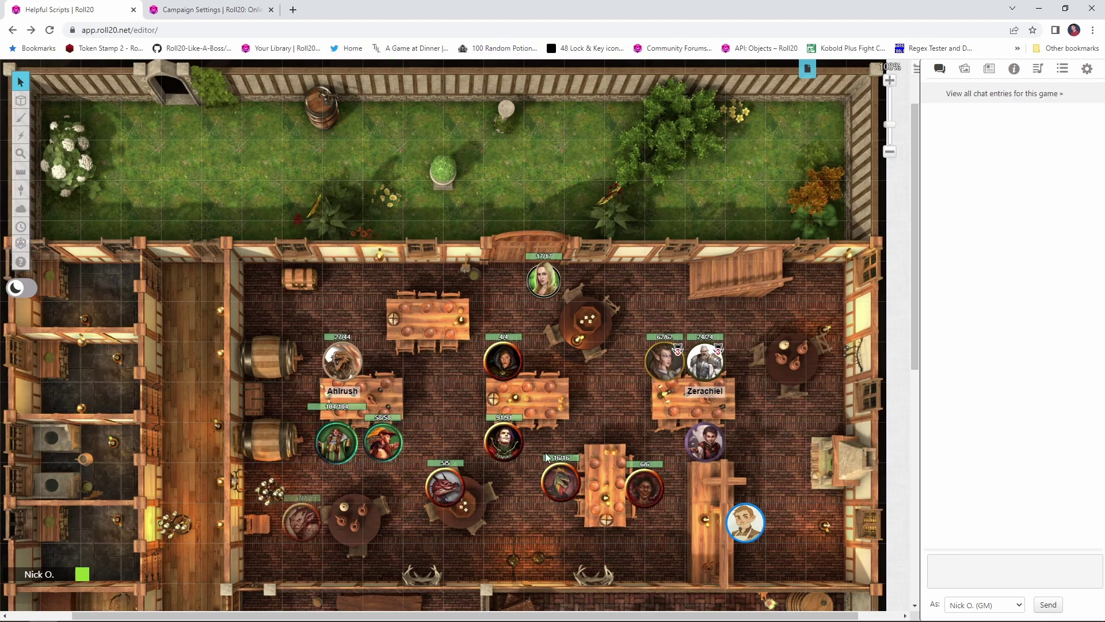
Send the Warlock of the Great Old One's Howling Void action to chat and examine its failed-save damage text
double_click(504, 443)
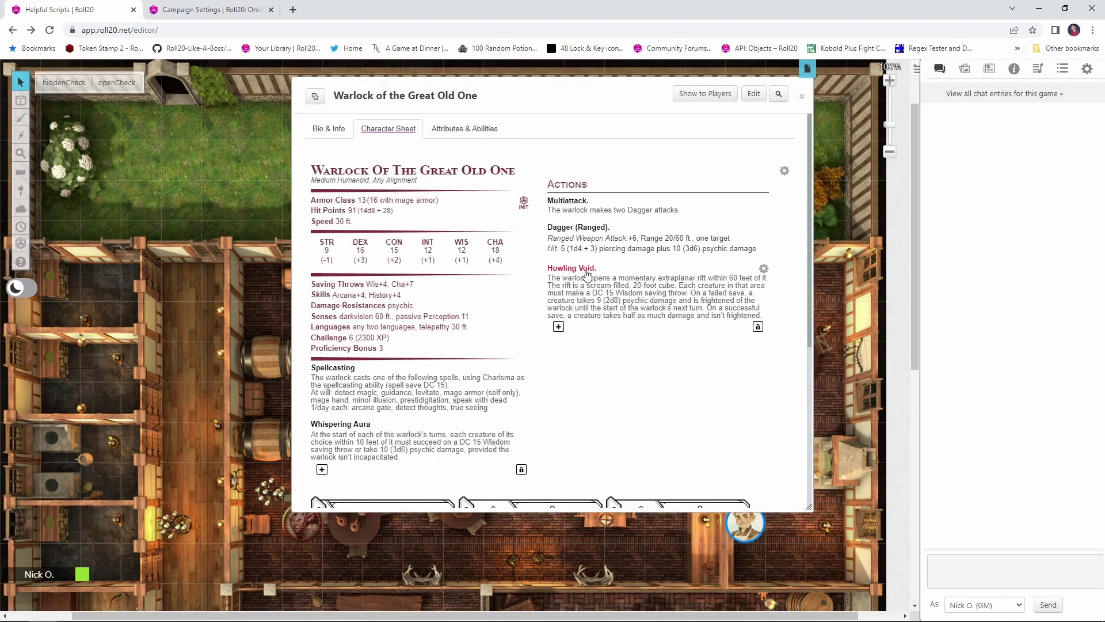
left_click(587, 270)
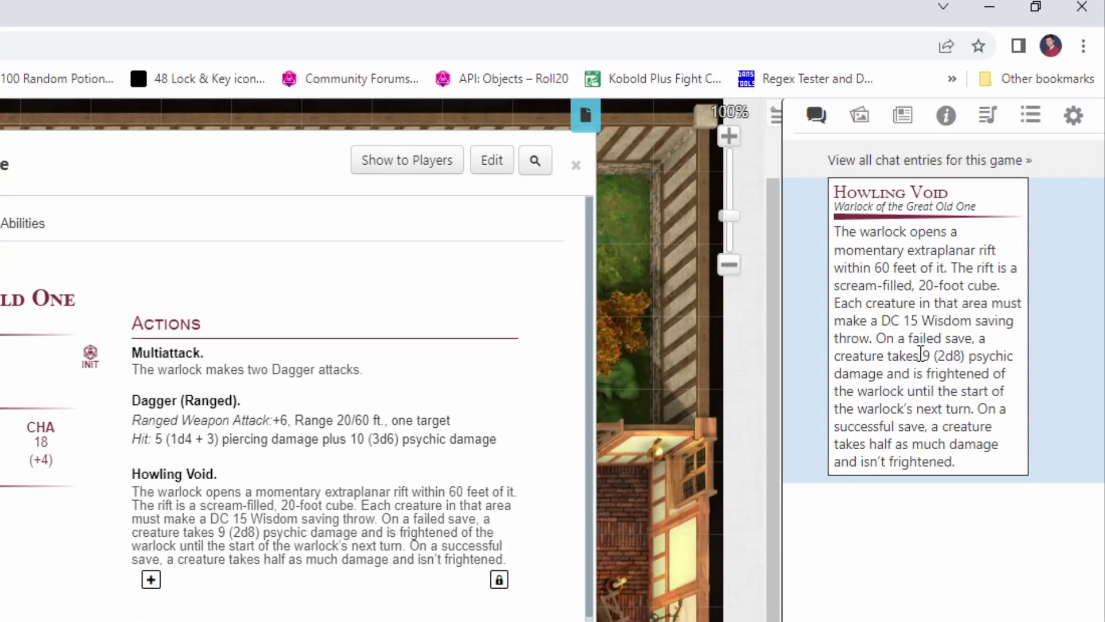
left_click_drag(869, 340, 966, 355)
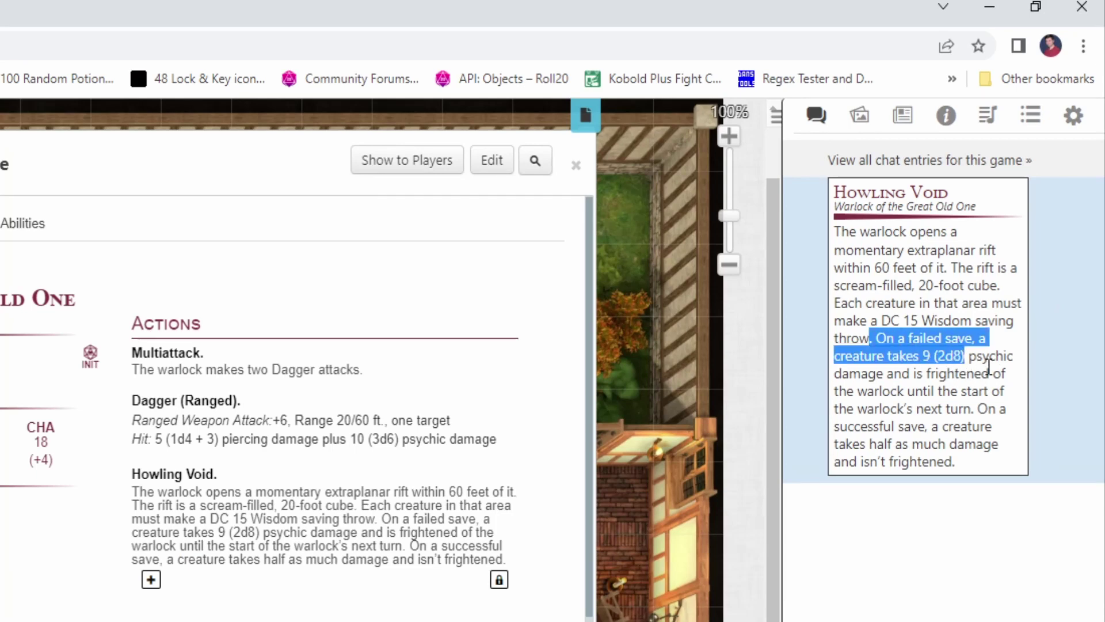
left_click(982, 362)
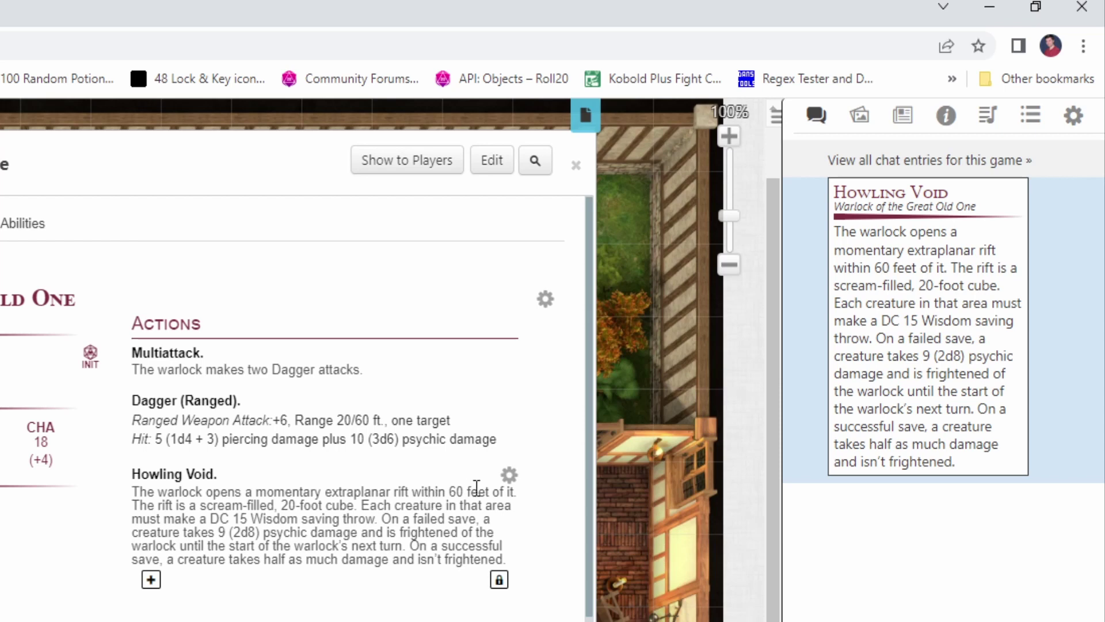
Replace the failed-save damage in Howling Void's description with the inline roll [[2d8]] and send the action to chat again
left_click(509, 475)
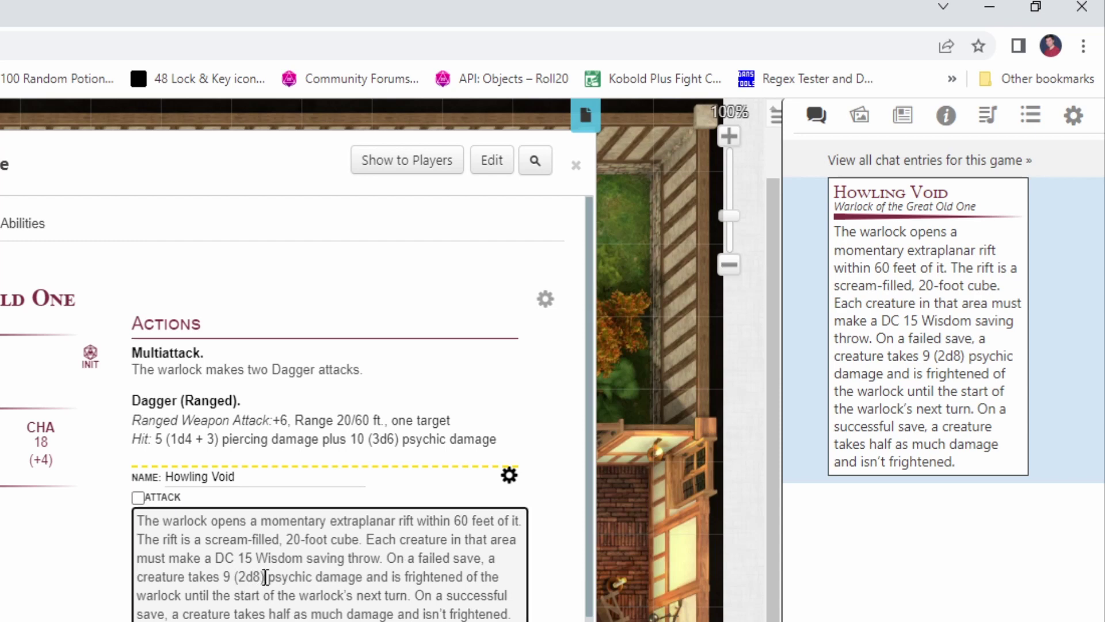
left_click_drag(265, 576, 511, 613)
left_click(226, 576)
key("Delete")
key("Delete")
key("Delete")
key("Delete")
key("Delete")
key("Delete")
key("Delete")
key("Delete")
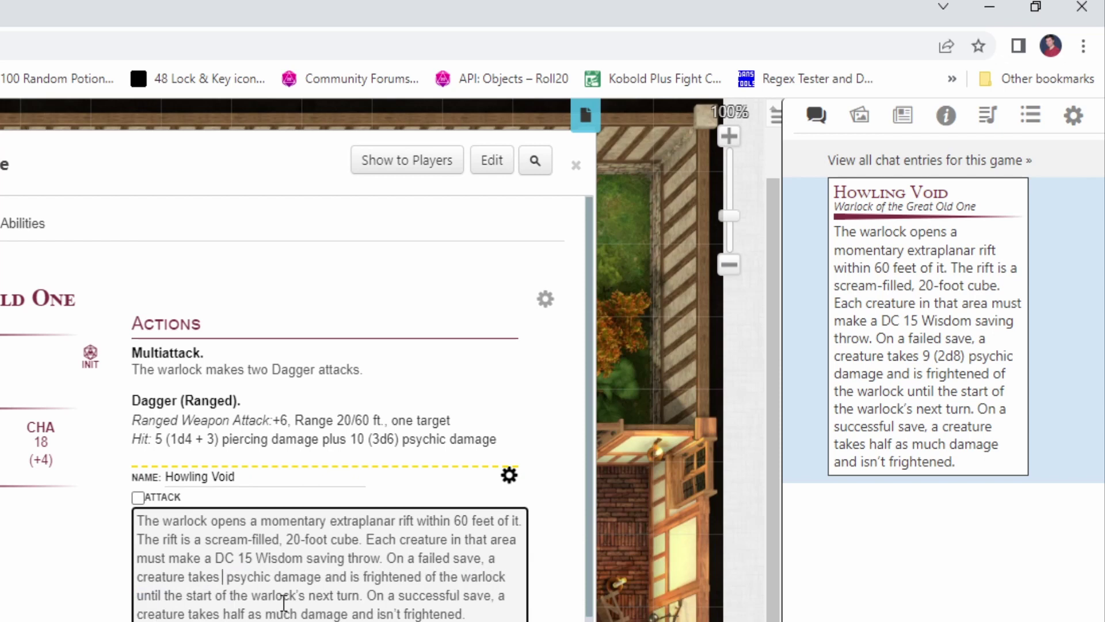
type("[[")
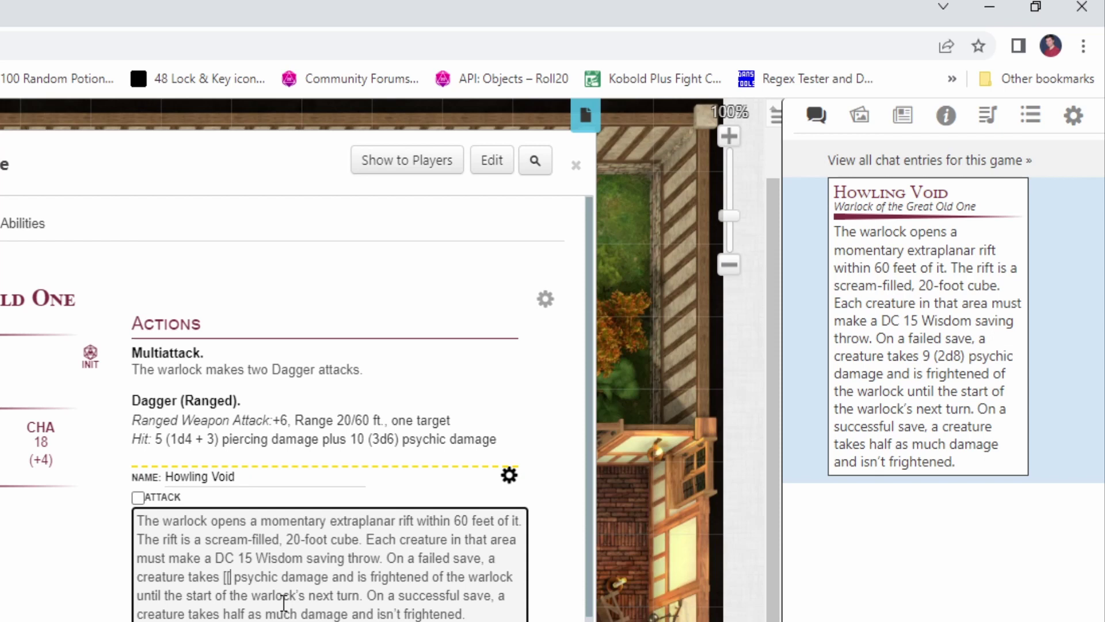
type("2d8")
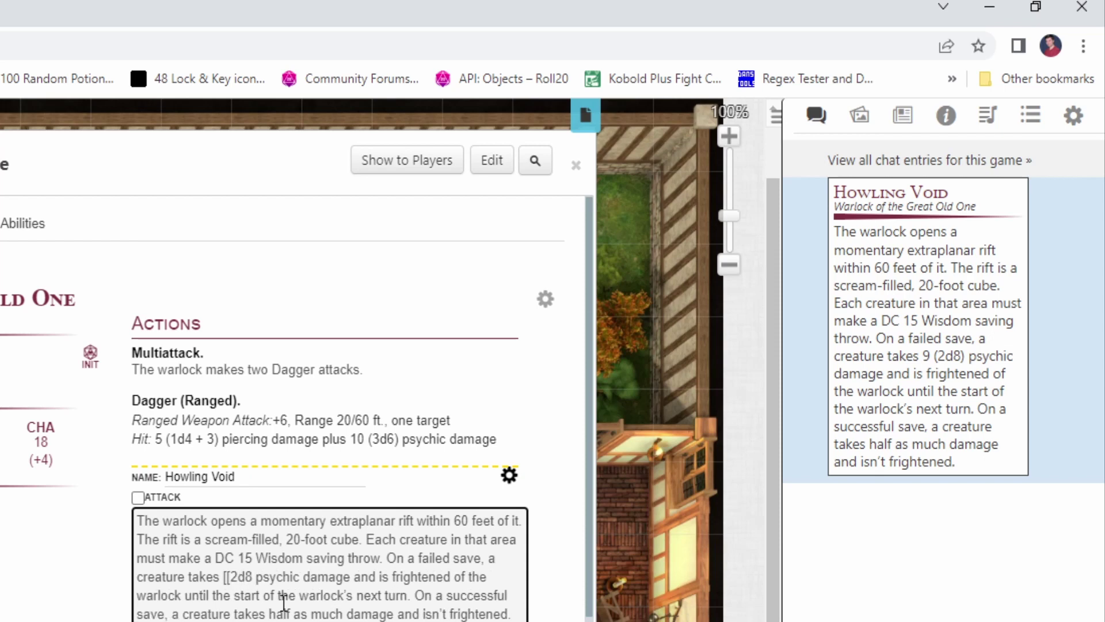
type("]]")
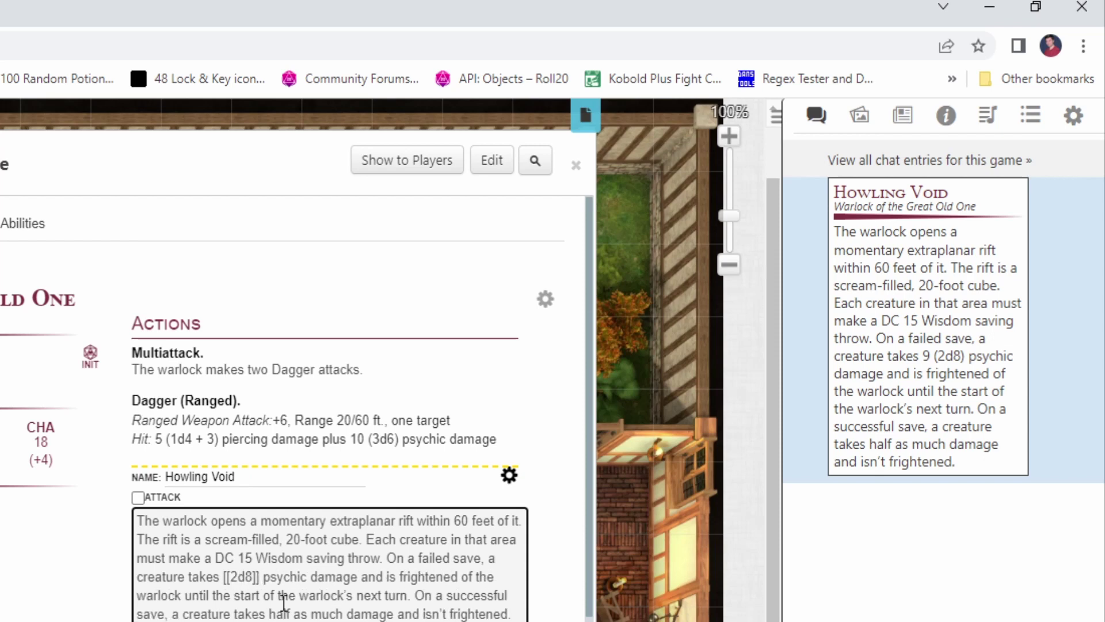
left_click(509, 475)
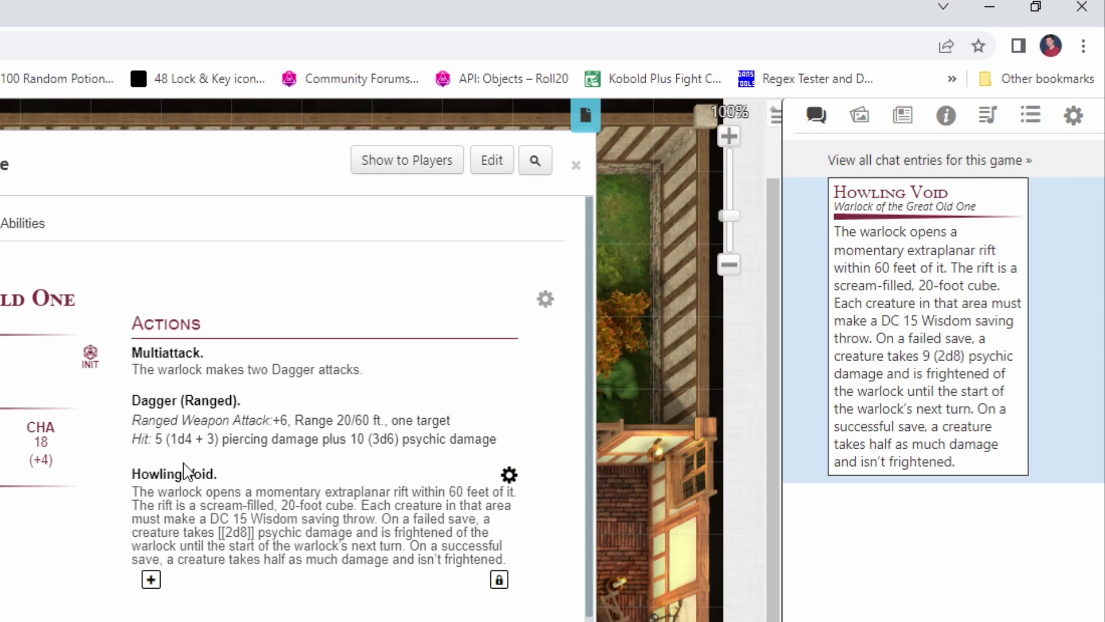
left_click(195, 481)
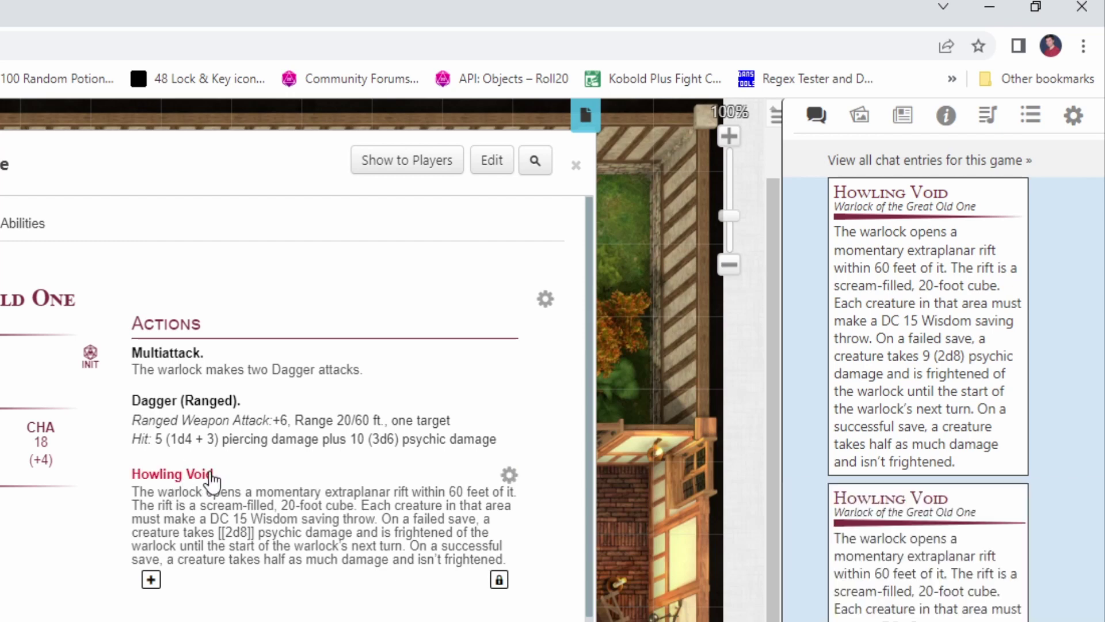
Examine the rolled psychic damage in the newest Howling Void chat entry
scroll(924, 468, "down", 2)
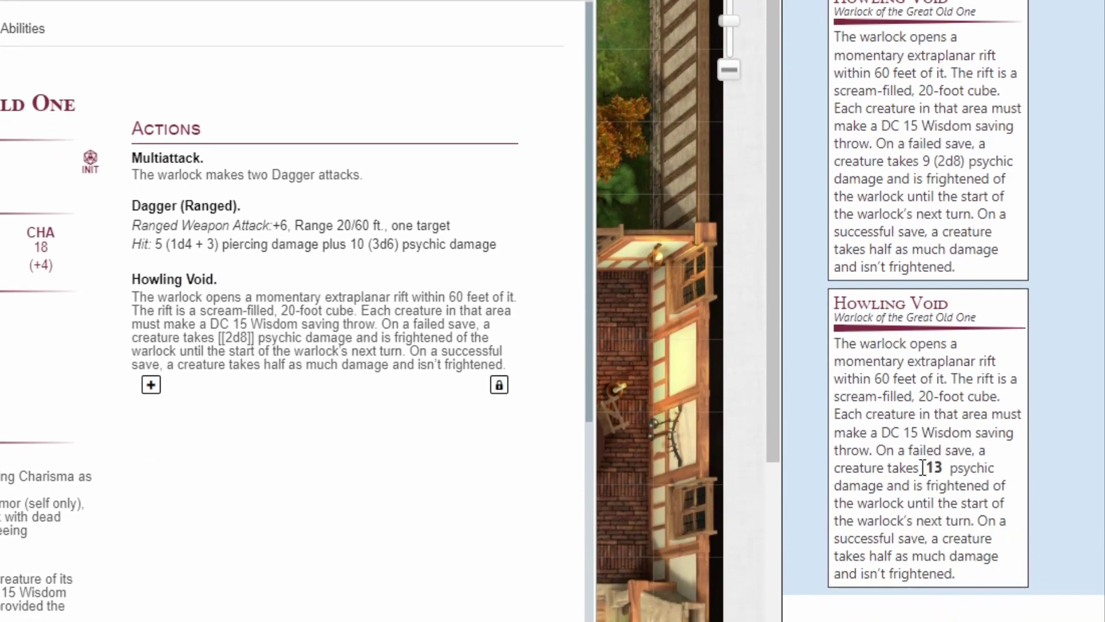
mouse_move(934, 471)
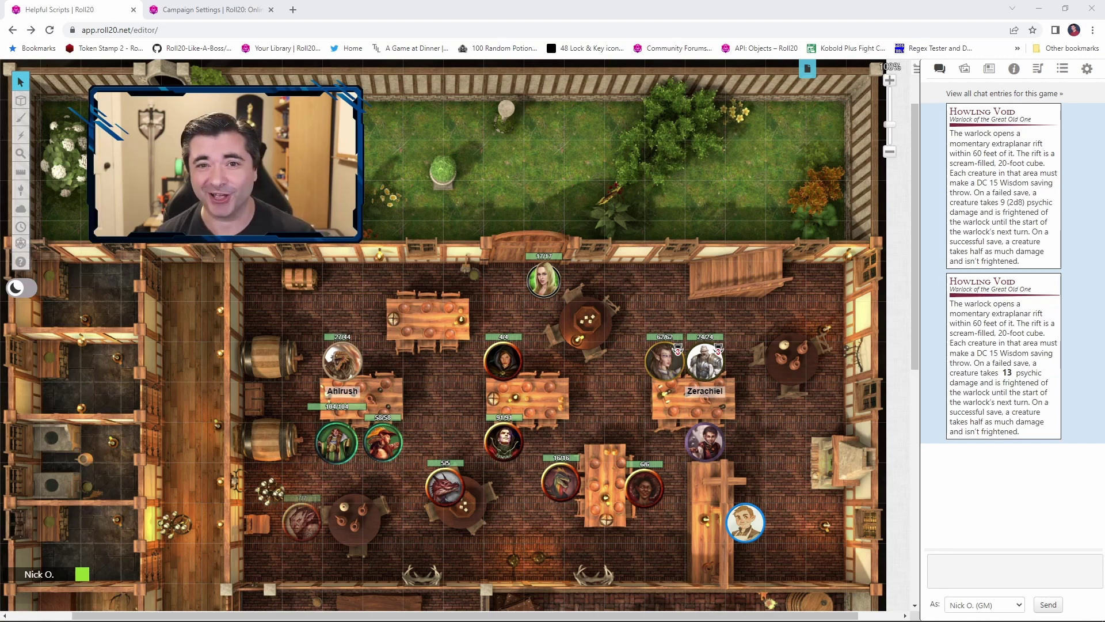
Add the Howling Void action from the Warlock of the Great Old One's sheet to the macro bar and rename it Howling Void
double_click(502, 447)
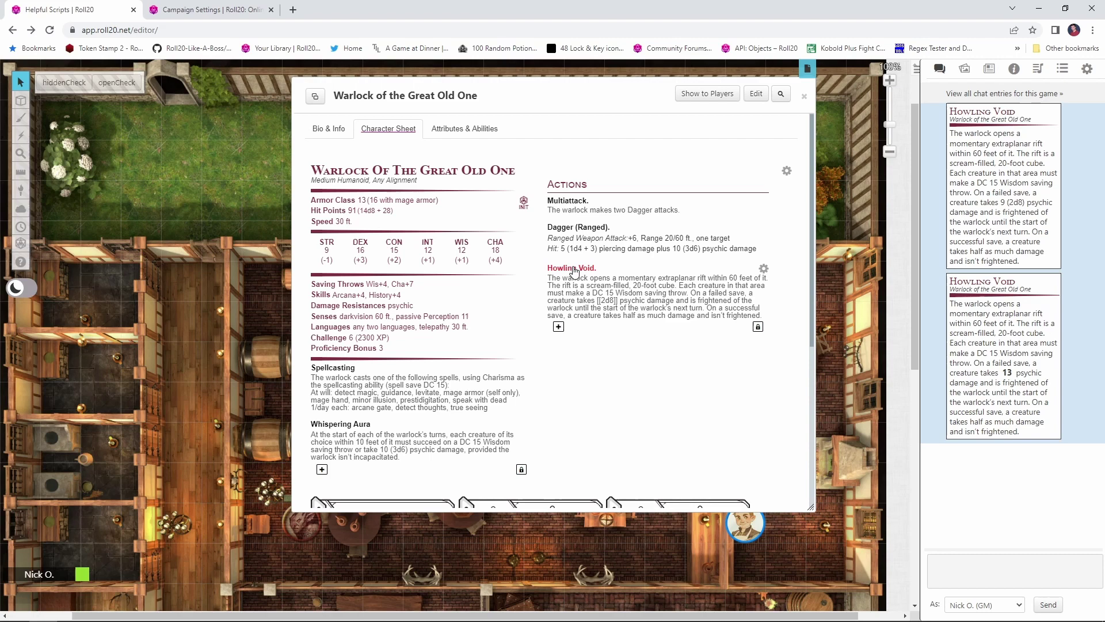
left_click_drag(573, 271, 385, 494)
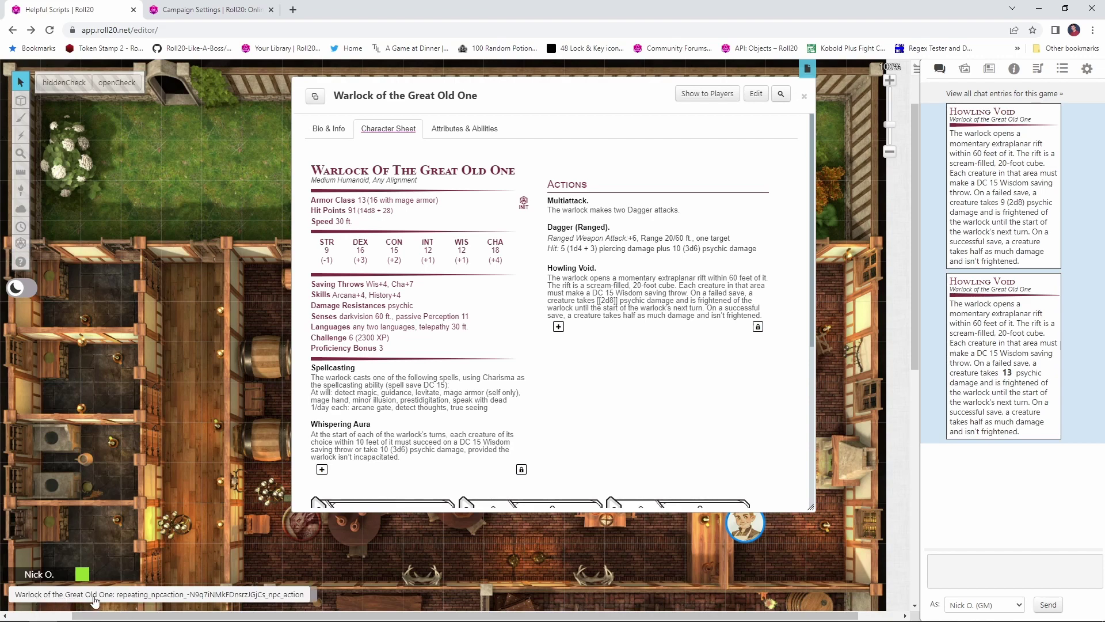
right_click(131, 599)
left_click(160, 568)
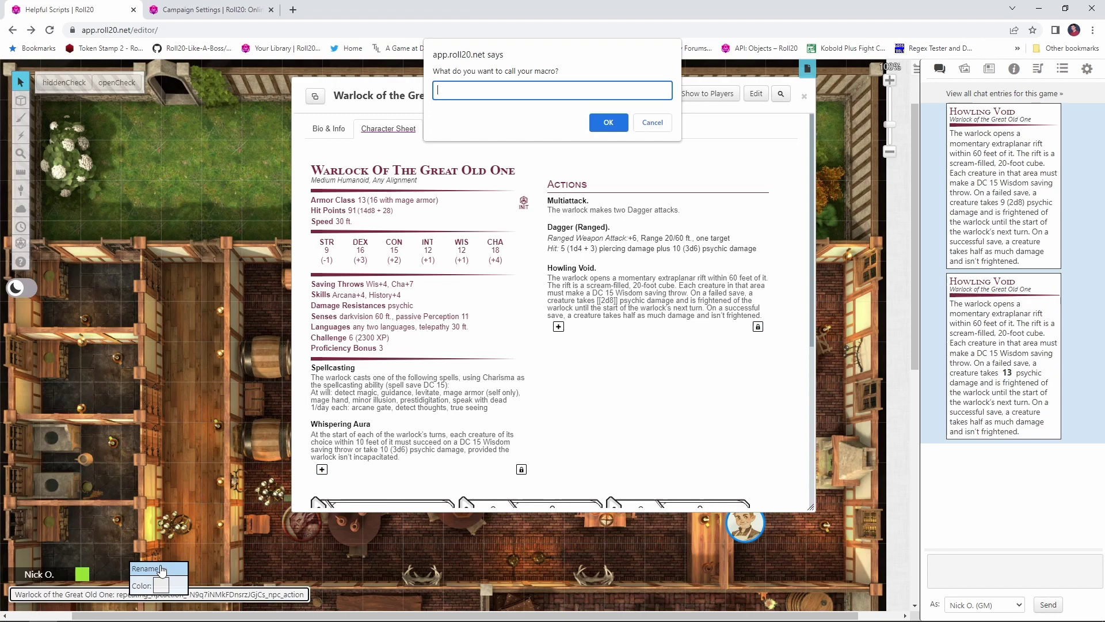
type("Howling Void")
left_click(612, 122)
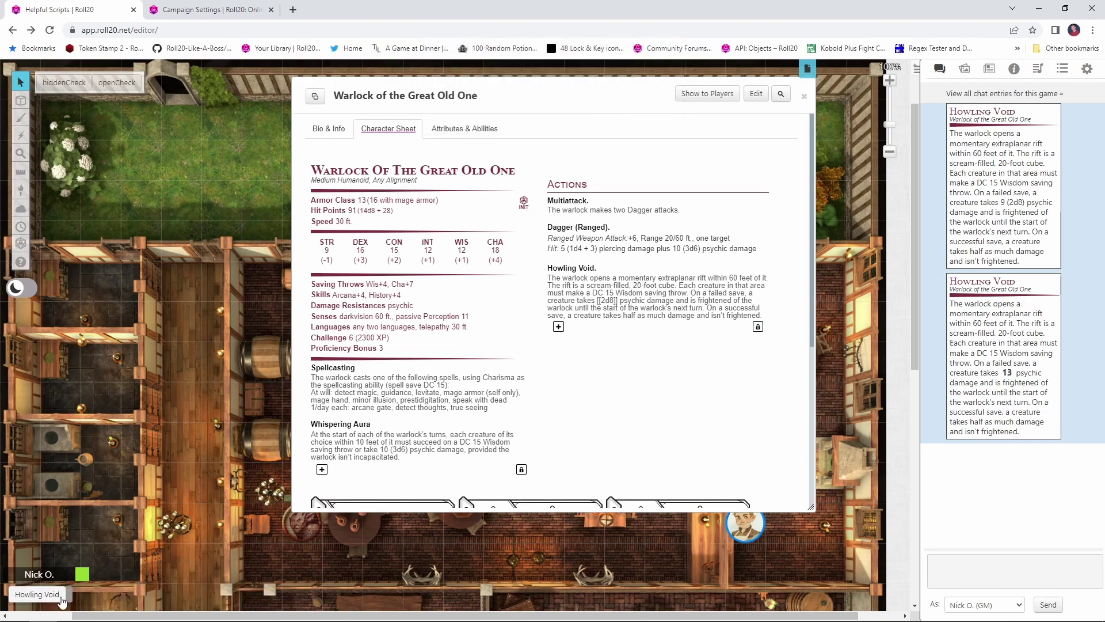
Colour the Howling Void macro dark red and close the warlock's sheet
right_click(43, 596)
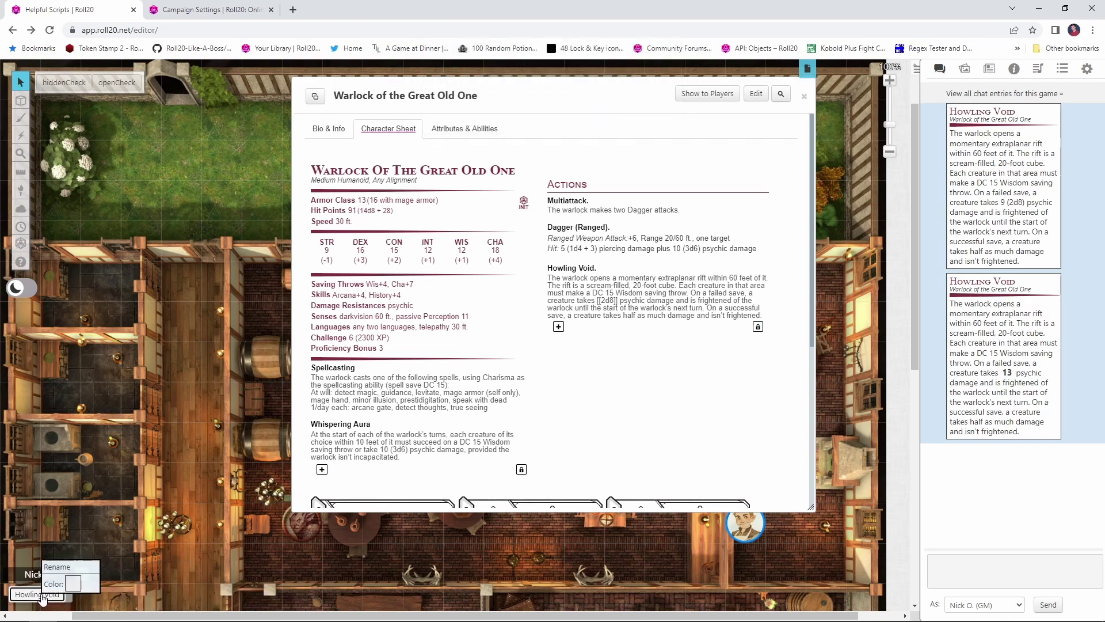
left_click(74, 585)
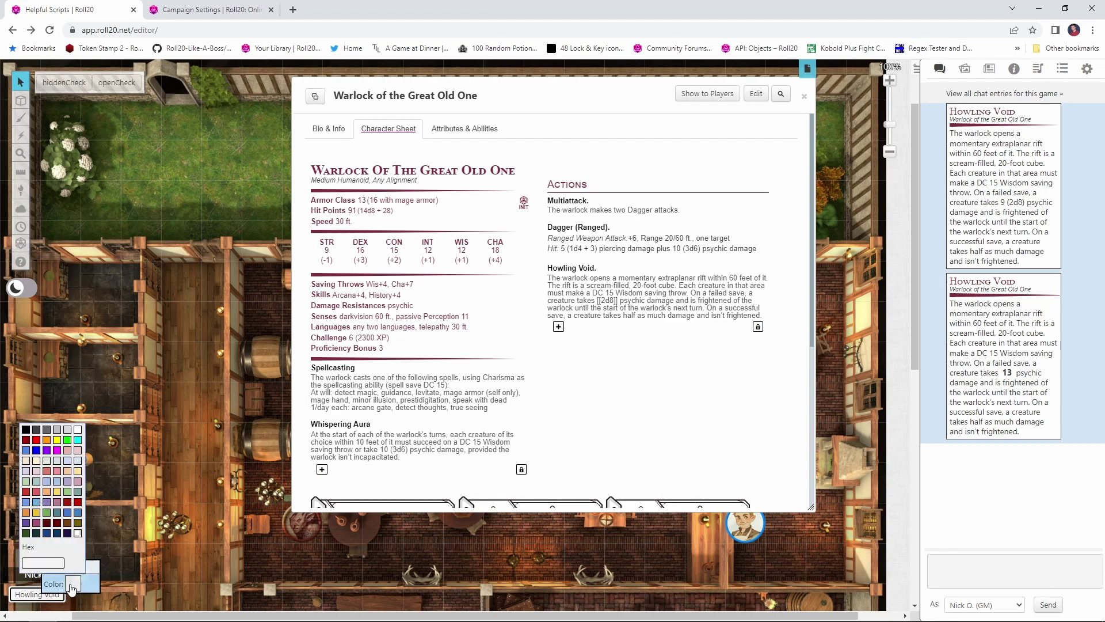
left_click(68, 502)
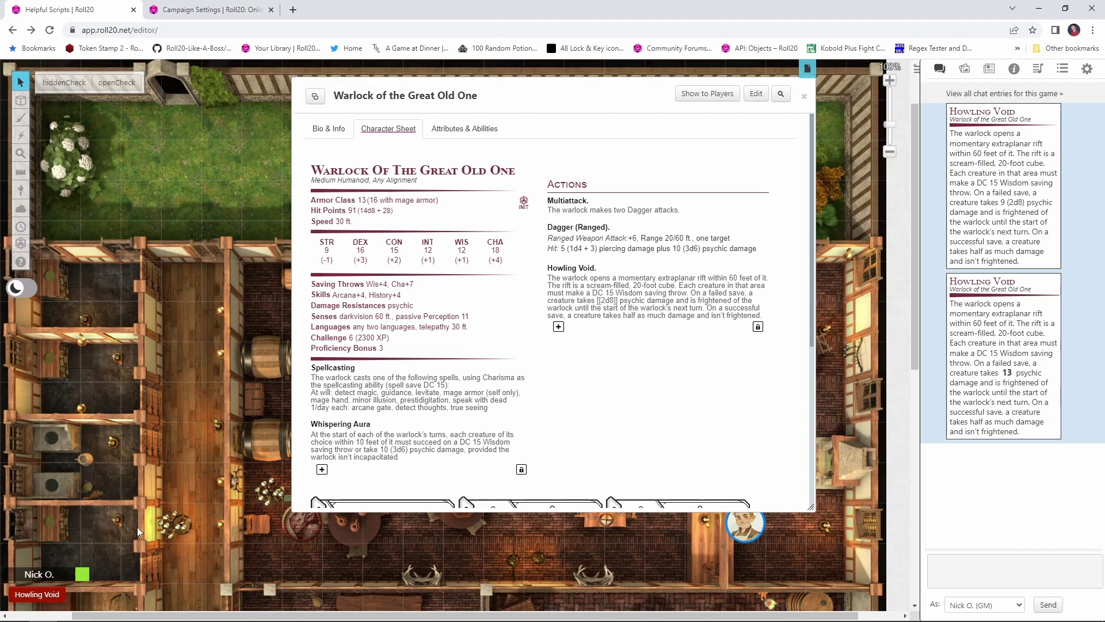
key("Escape")
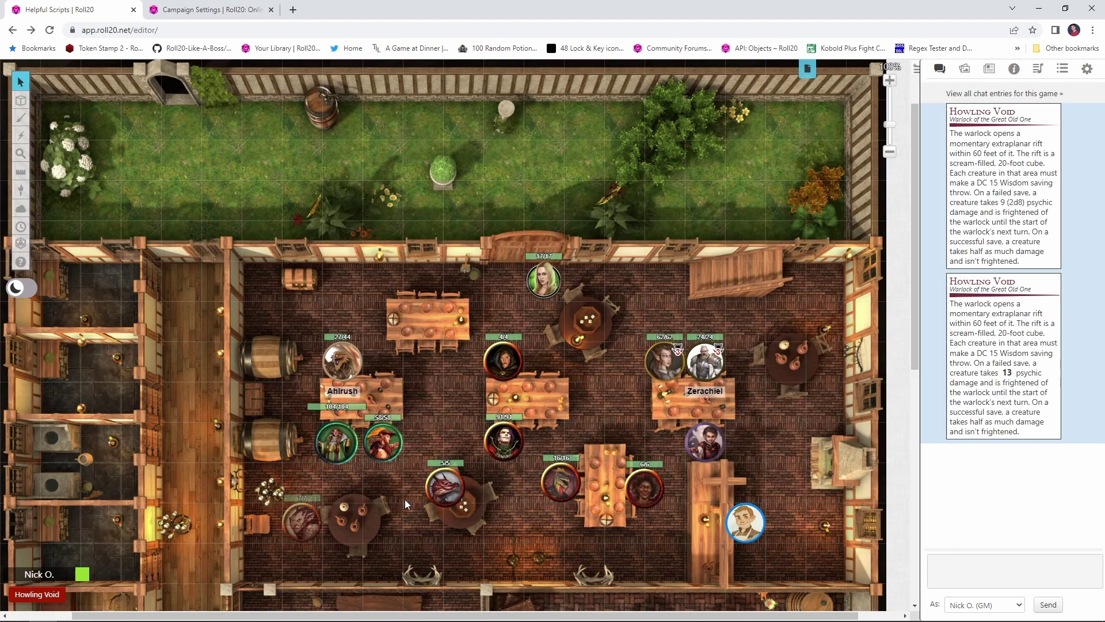
Add the Sling action from the Kobold's character sheet to the macro bar and rename it Sling
double_click(447, 486)
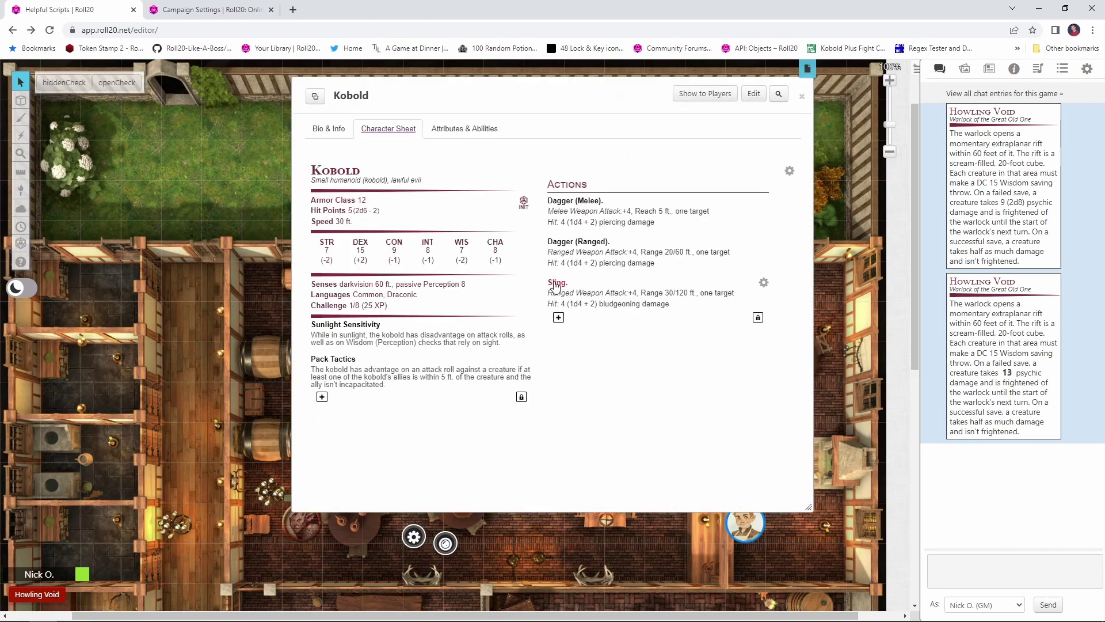
left_click_drag(554, 286, 534, 493)
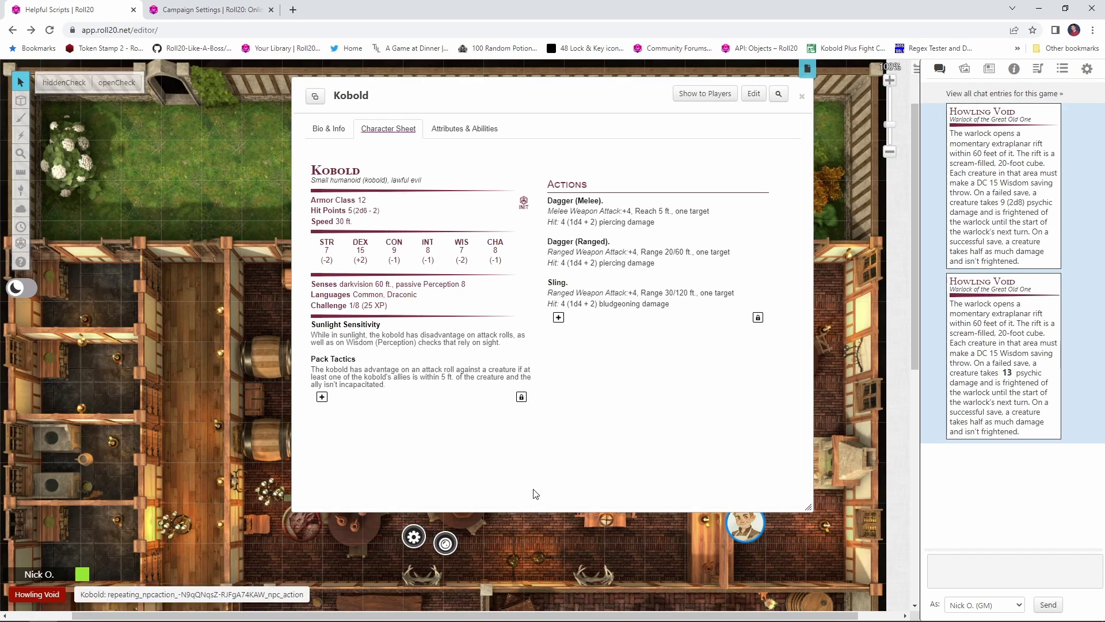
right_click(265, 594)
left_click(271, 570)
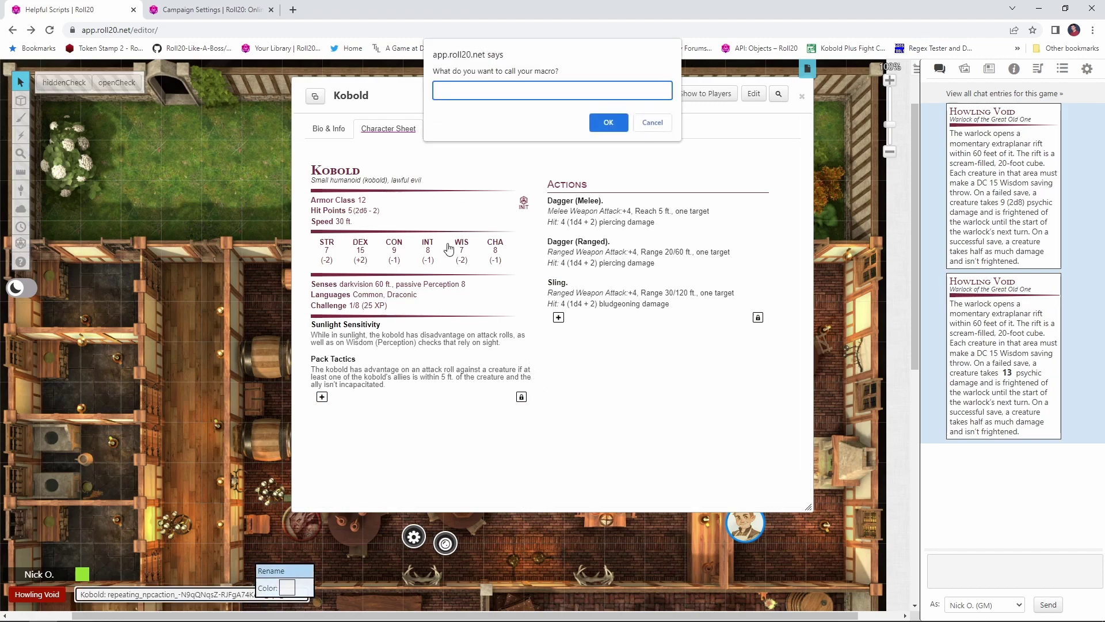
type("Slinkg")
key("Return")
Colour the Sling macro blue and close the Kobold's sheet
left_click(120, 590)
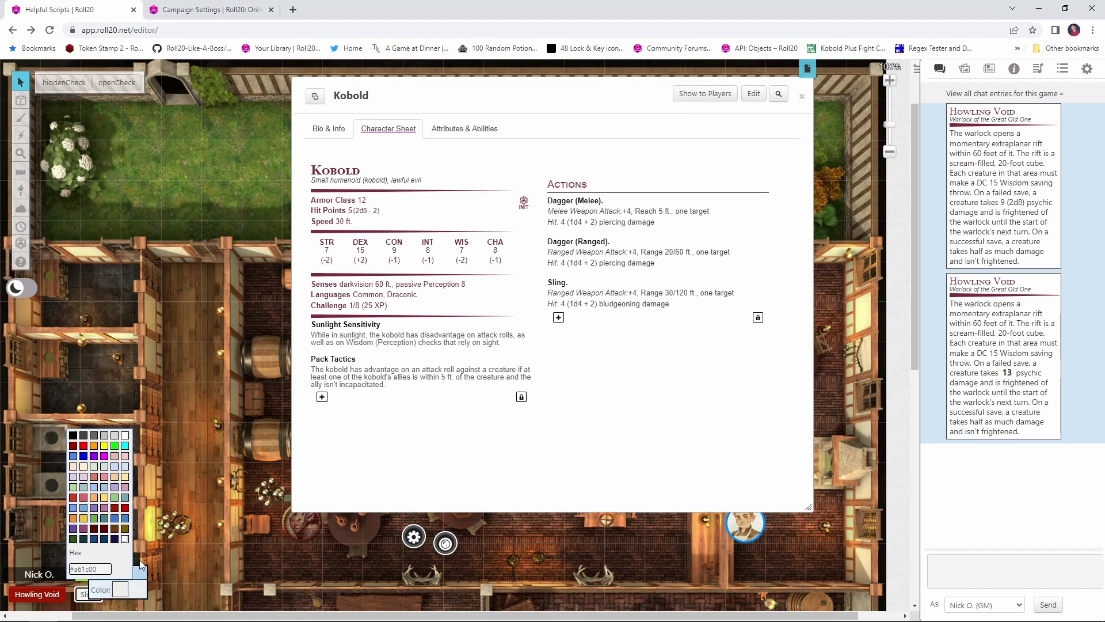
left_click(84, 457)
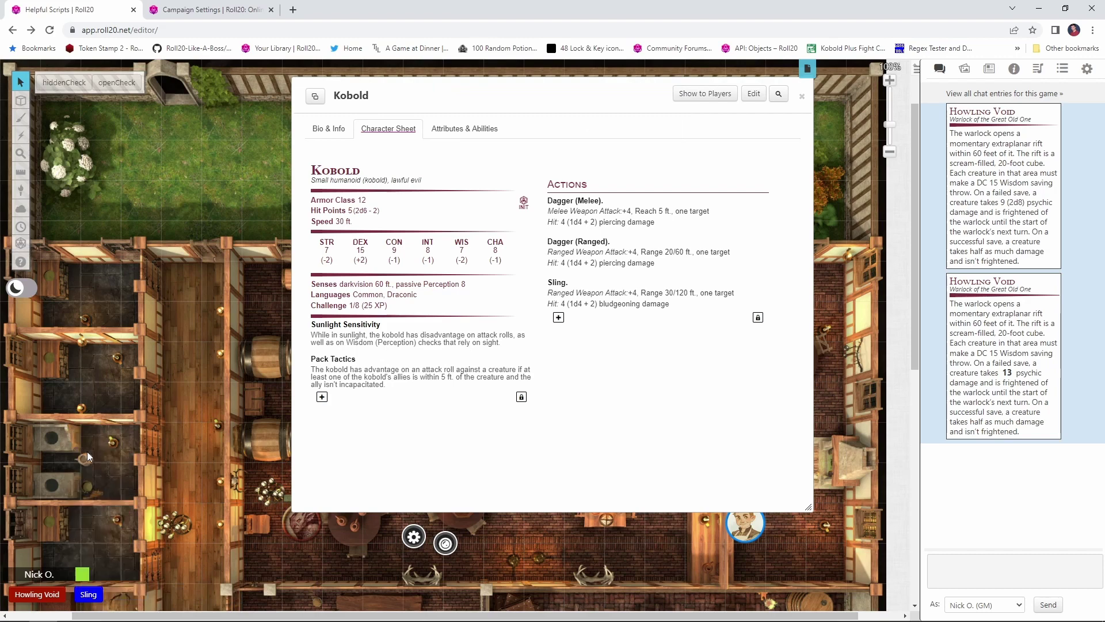
left_click(267, 513)
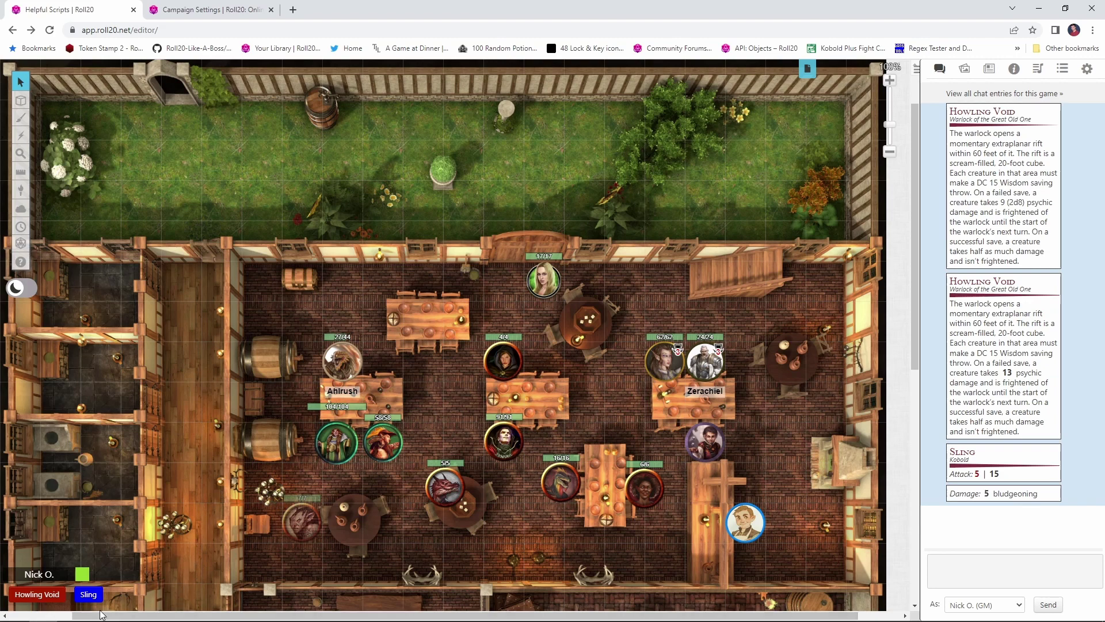
Run the Sling and Howling Void macros from the macro bar
left_click(87, 598)
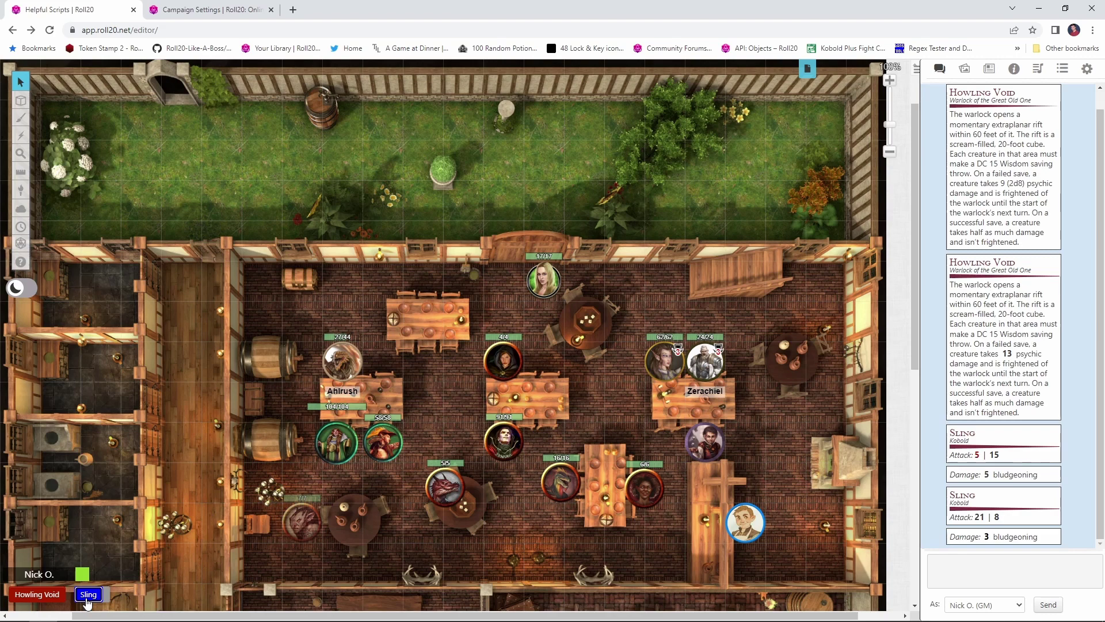
left_click(37, 594)
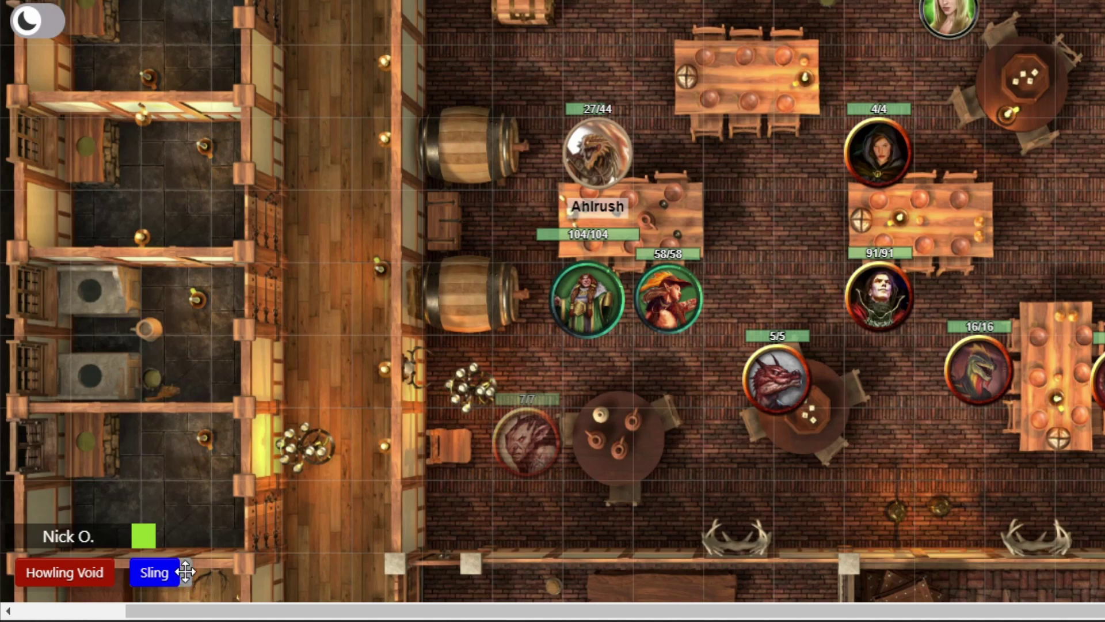
Reorder the macro bar so Sling comes before Howling Void, and remove Sling from the bar
left_click_drag(185, 571, 80, 572)
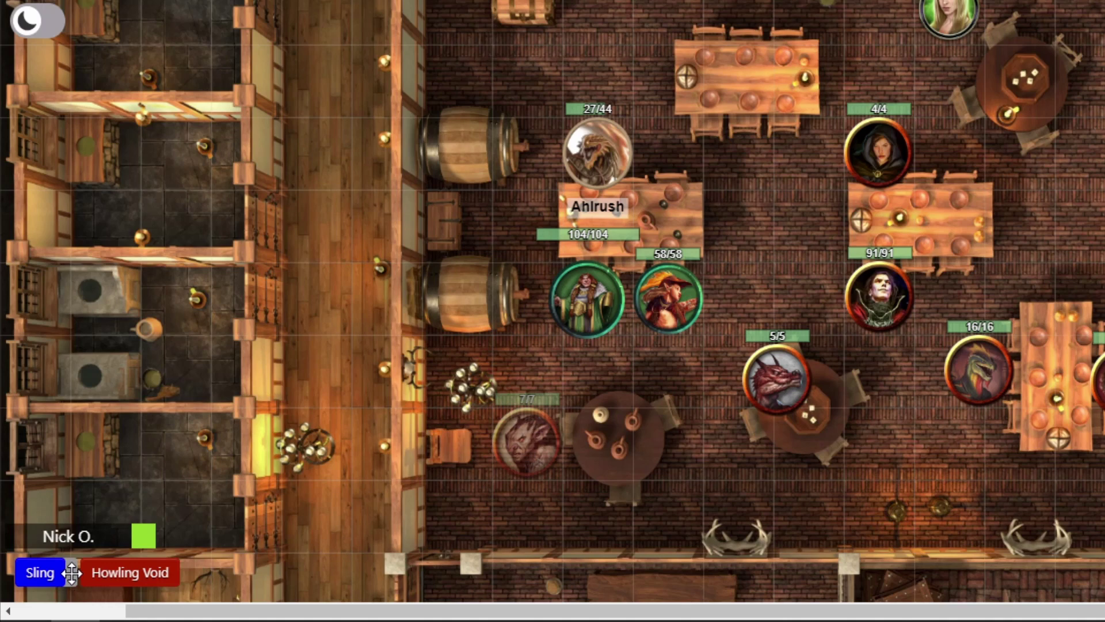
left_click_drag(72, 572, 71, 446)
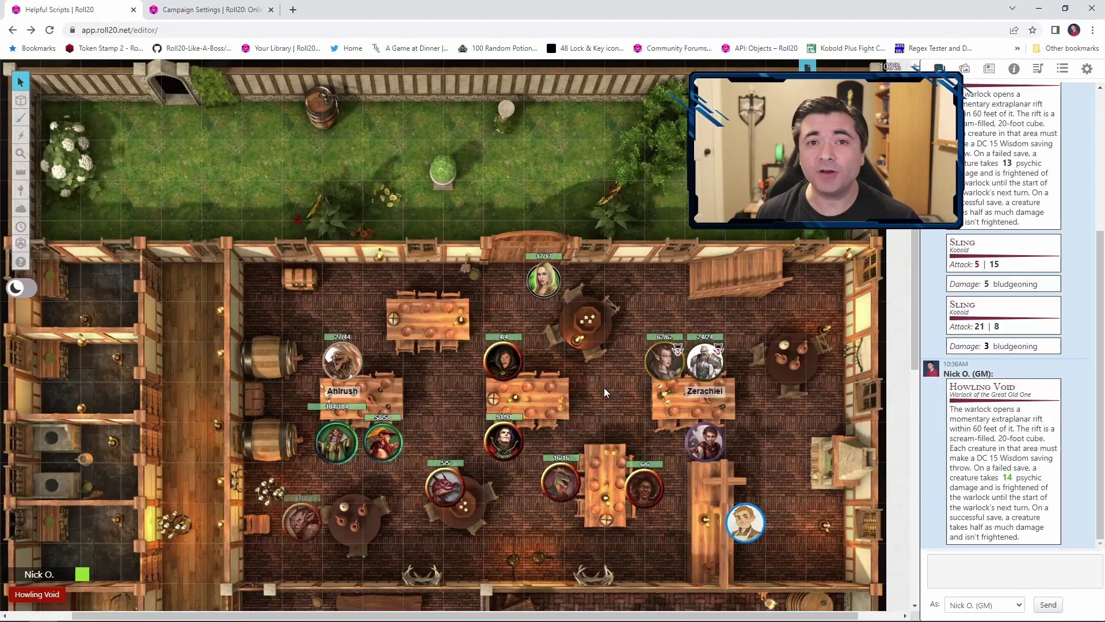
Open Larissa's character sheet and roll the Eldritch Blast attack
left_click(671, 366)
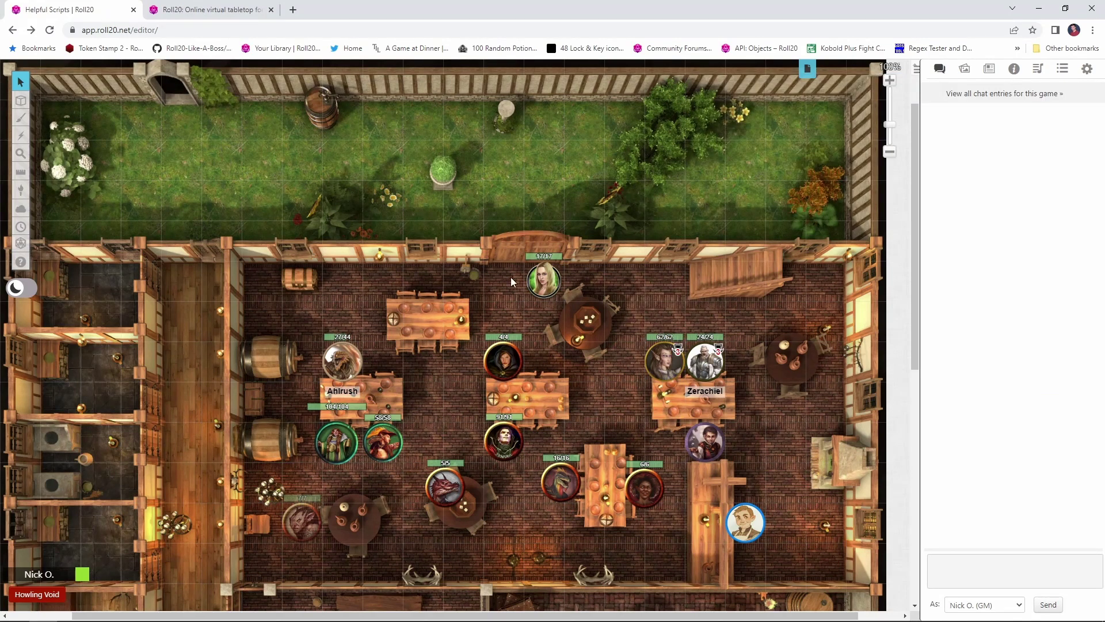
double_click(541, 283)
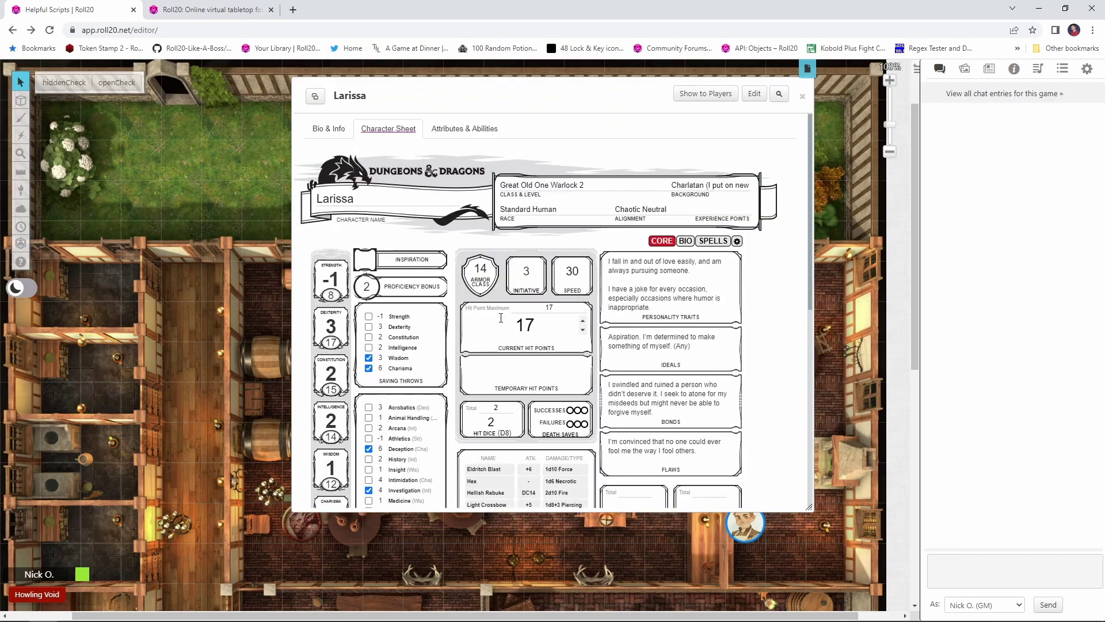
left_click(482, 470)
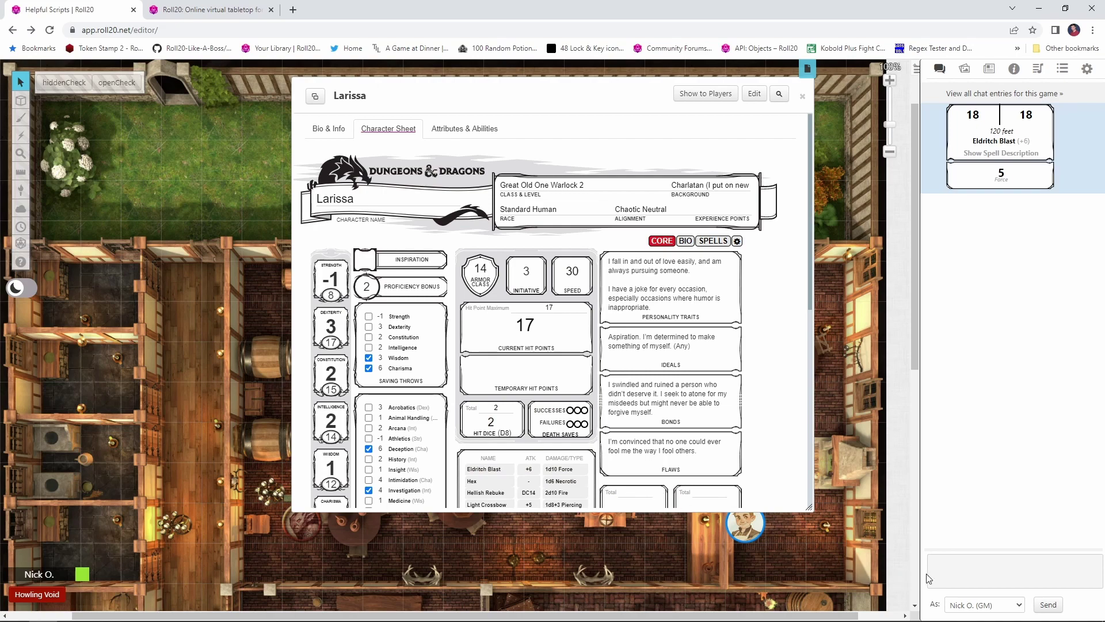
Recall the Eldritch Blast roll command in the chat input and copy all of its text
left_click(961, 570)
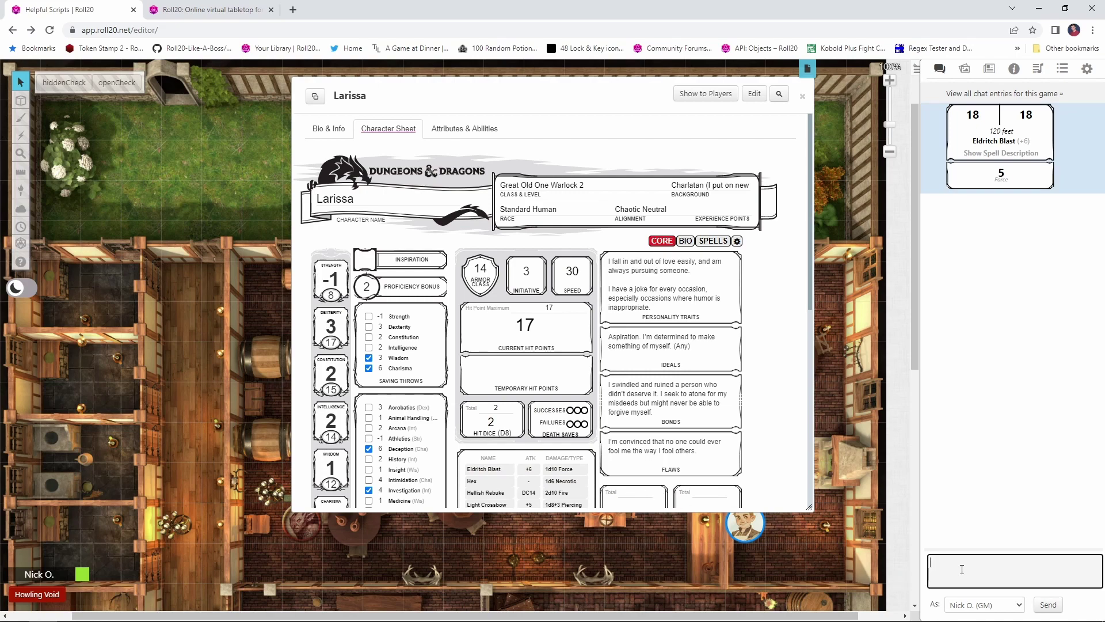
key("Up")
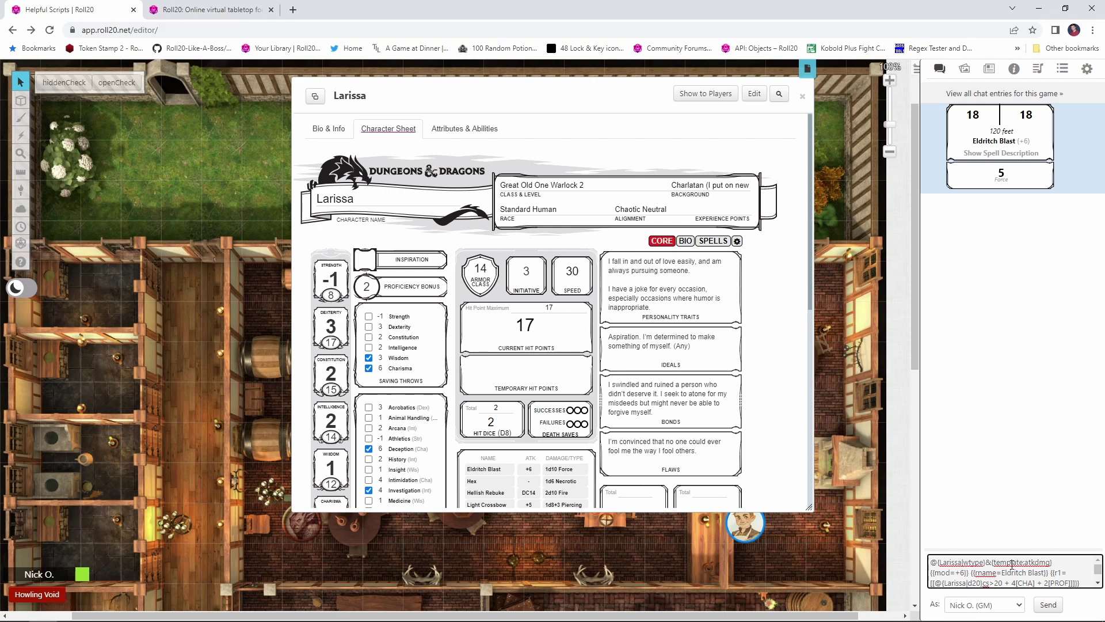
key("ctrl+a")
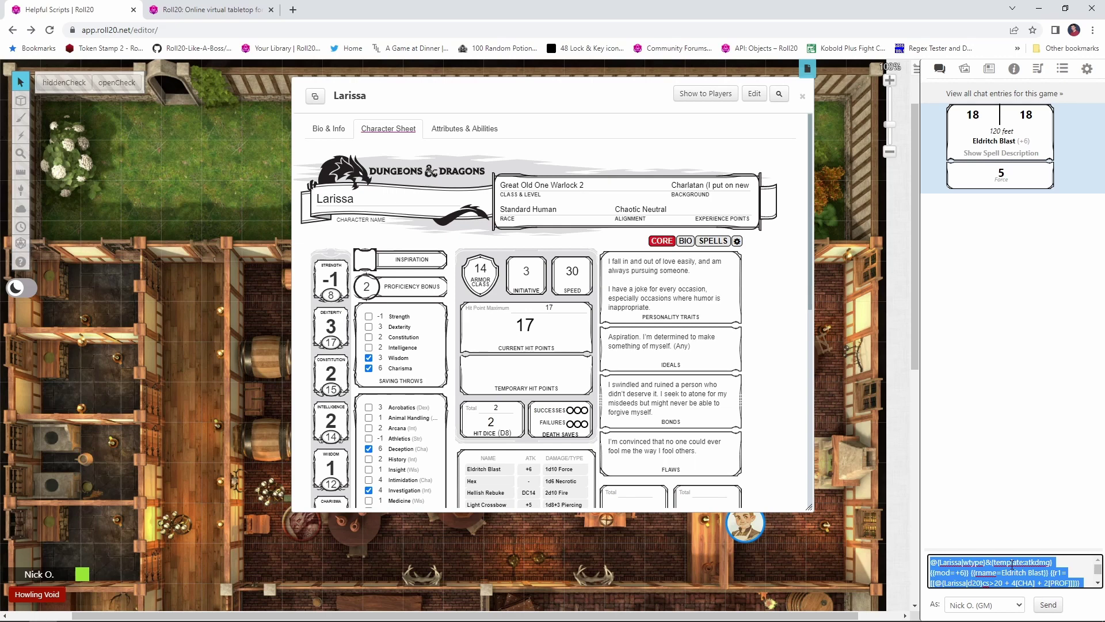
Add a new ability named EldritchBlast to Larissa's character
left_click(485, 133)
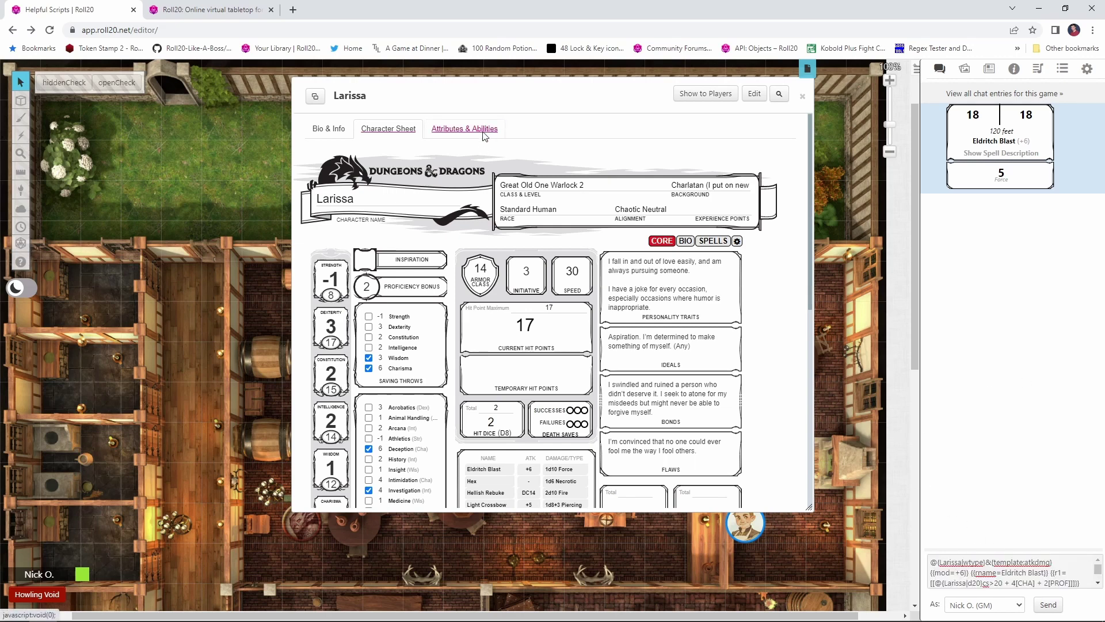
left_click(768, 157)
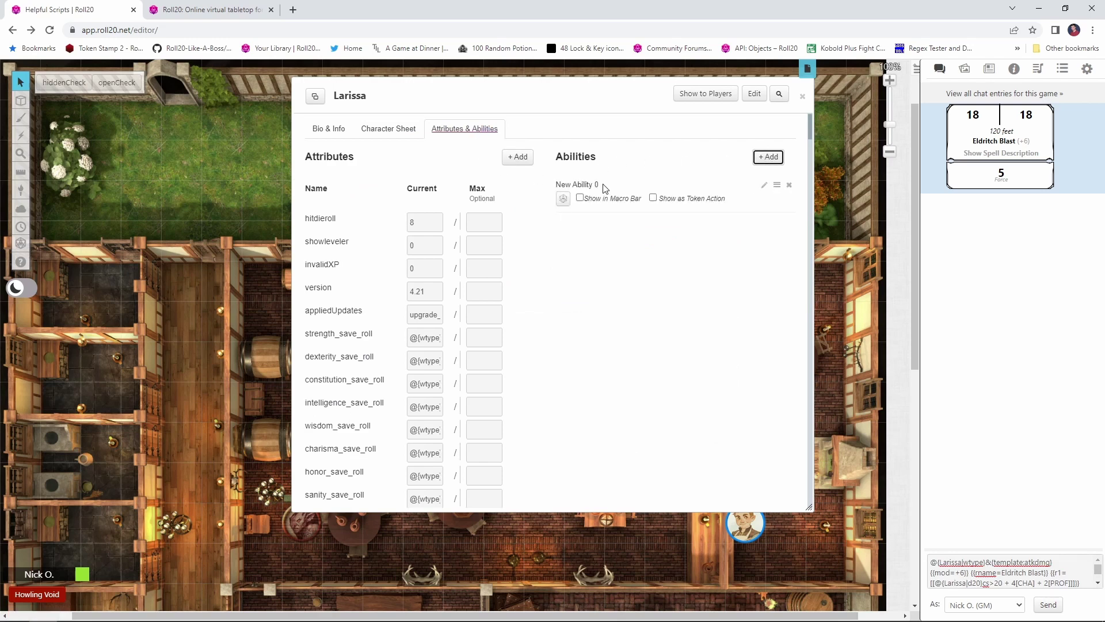
left_click(764, 185)
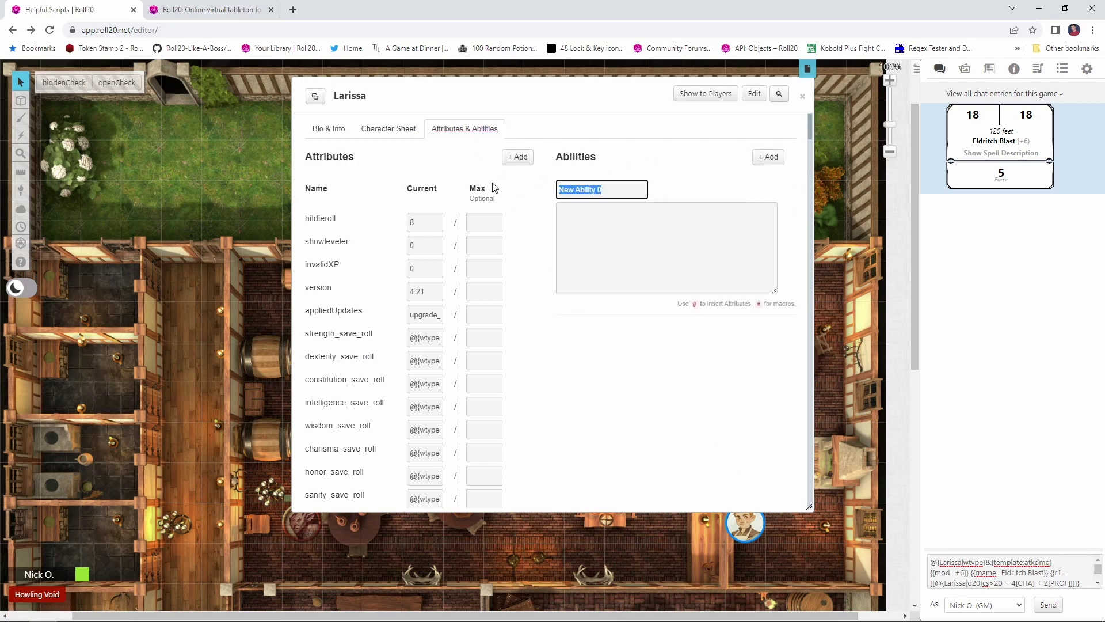
type("EldritchBlast")
Save the copied roll command as the EldritchBlast ability's content and show the ability as a token action
left_click(591, 221)
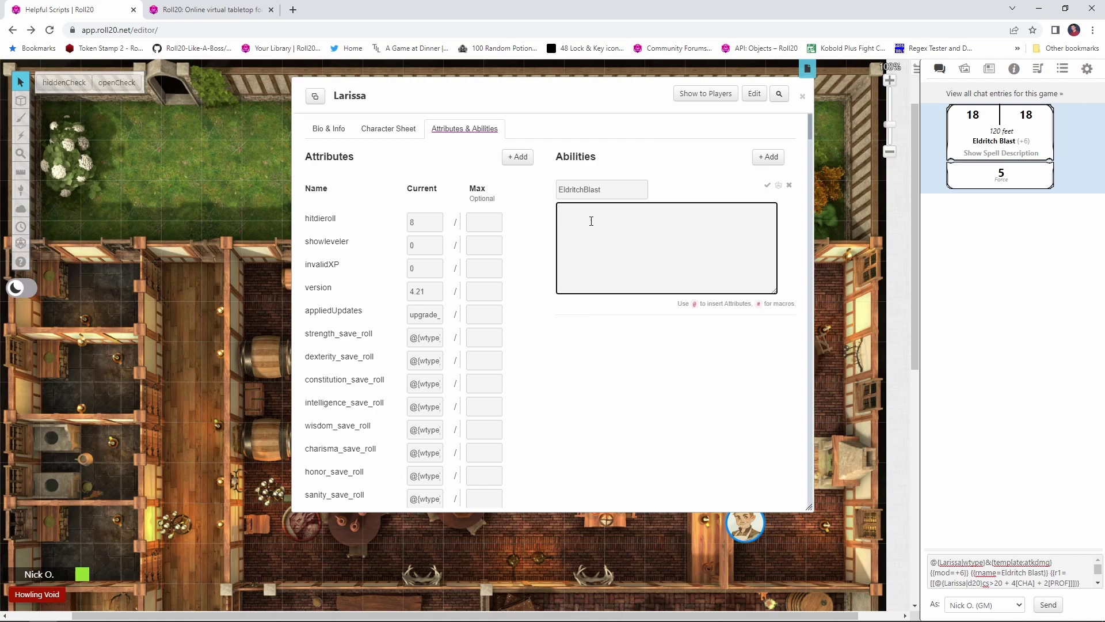
key("ctrl+v")
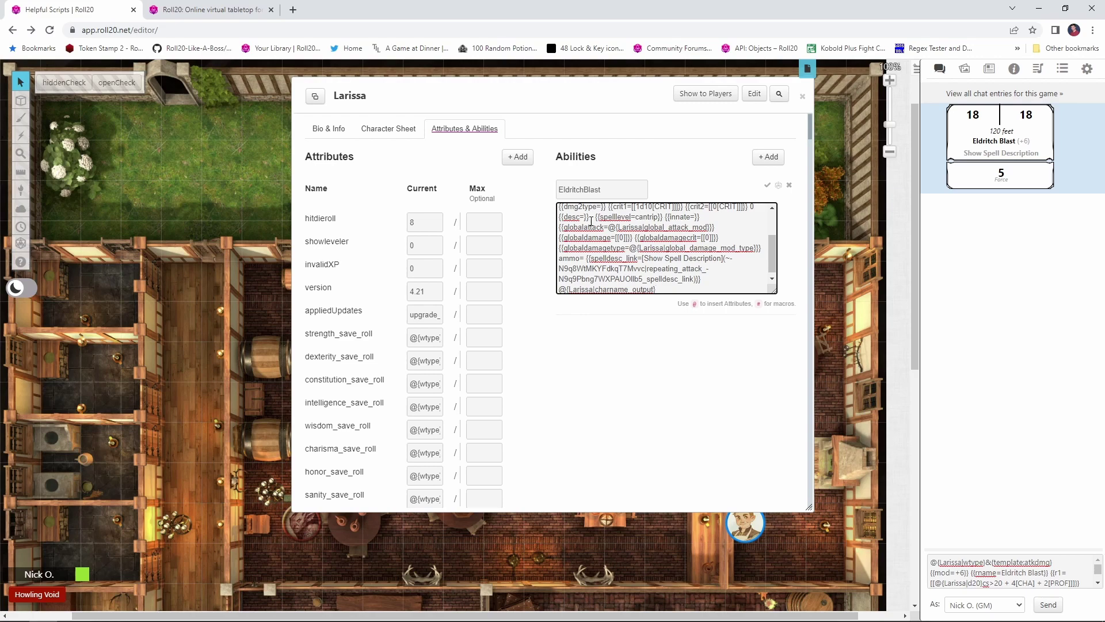
left_click(768, 186)
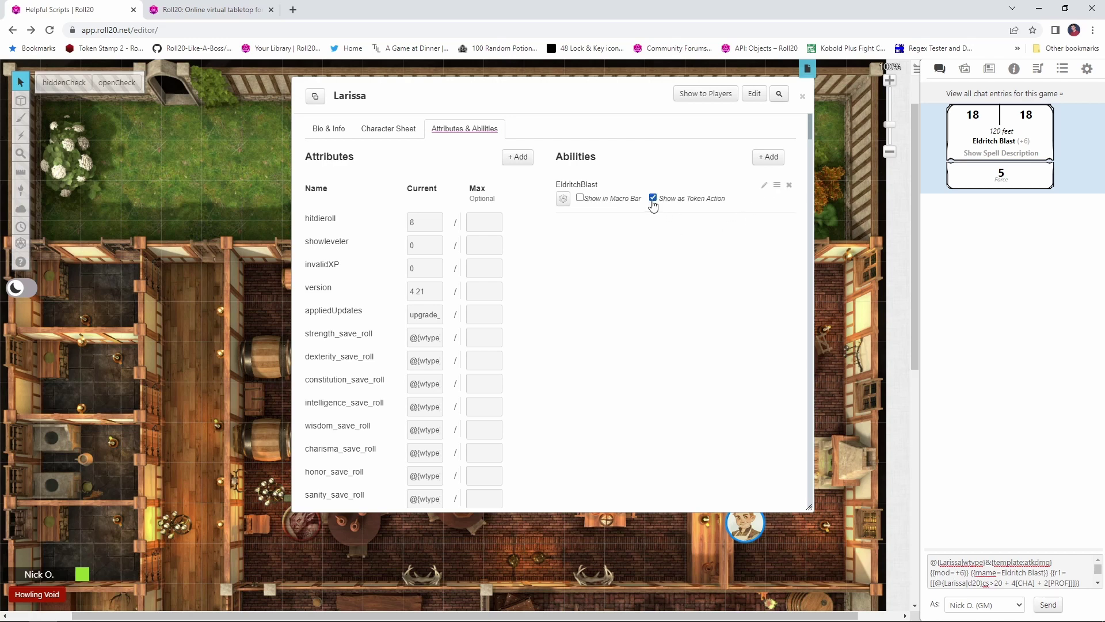
left_click(803, 99)
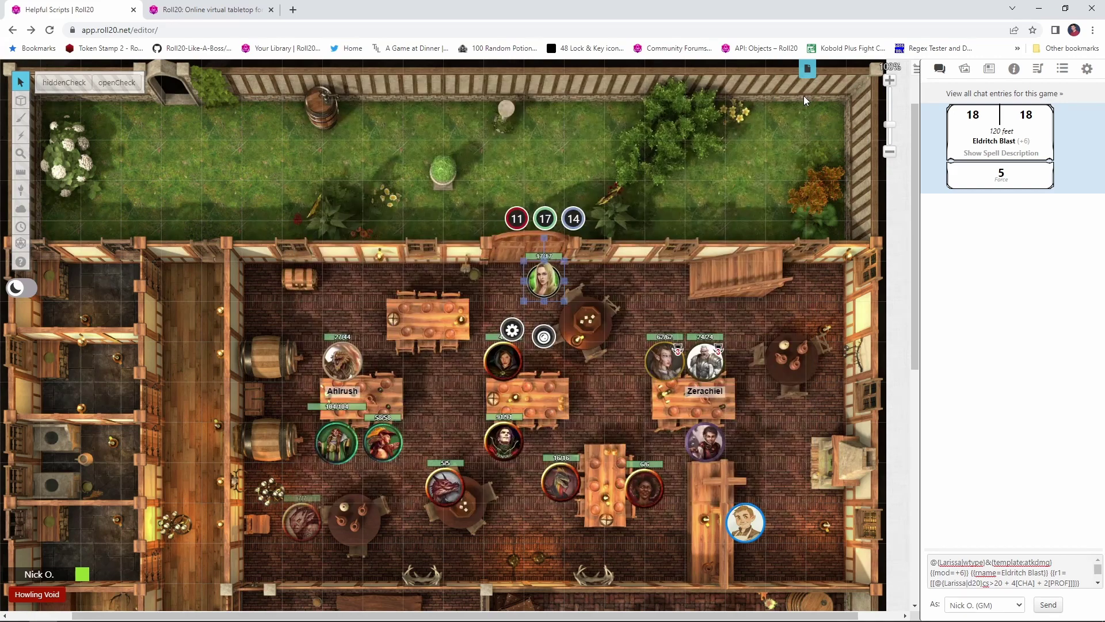
Select Larissa's token on the map and run its EldritchBlast token action
left_click(551, 284)
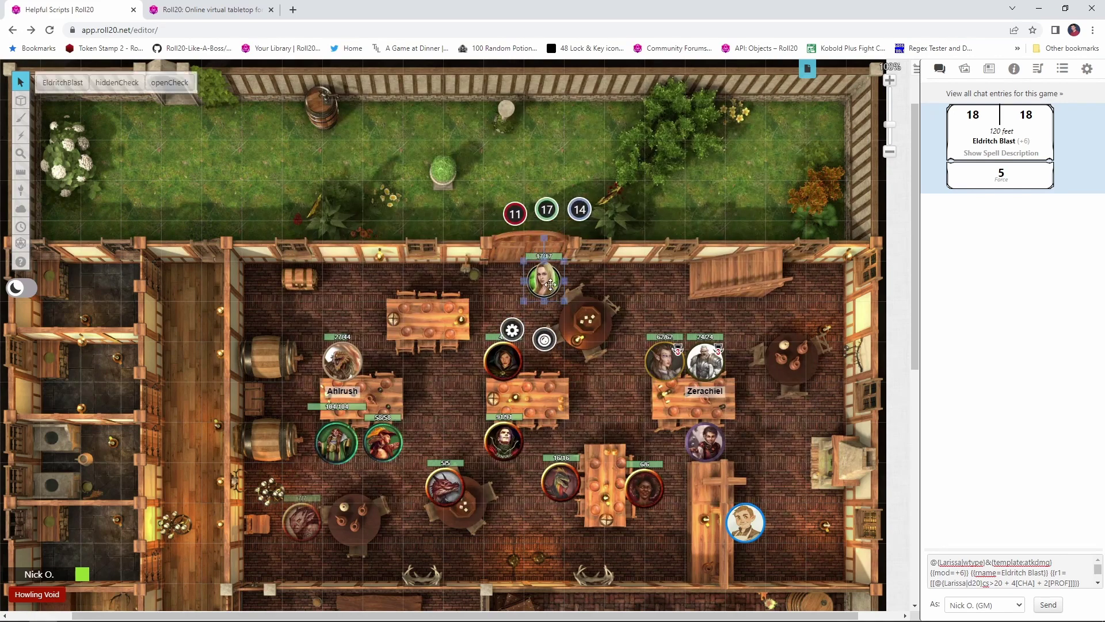
left_click(64, 83)
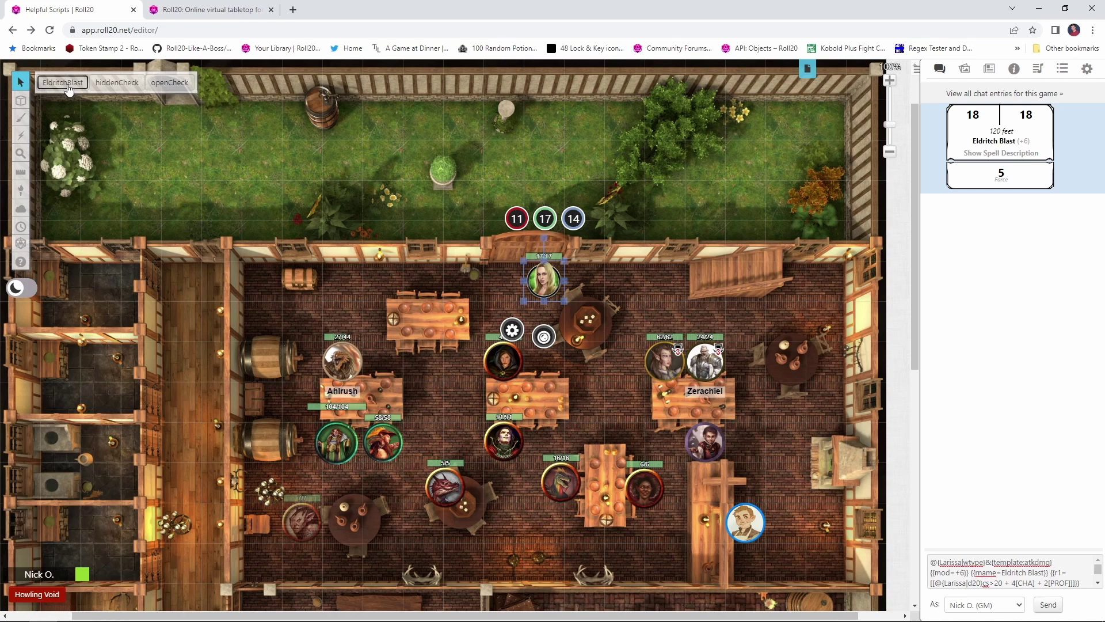
Run the EldritchBlast token action once more for Larissa's selected token
left_click(63, 83)
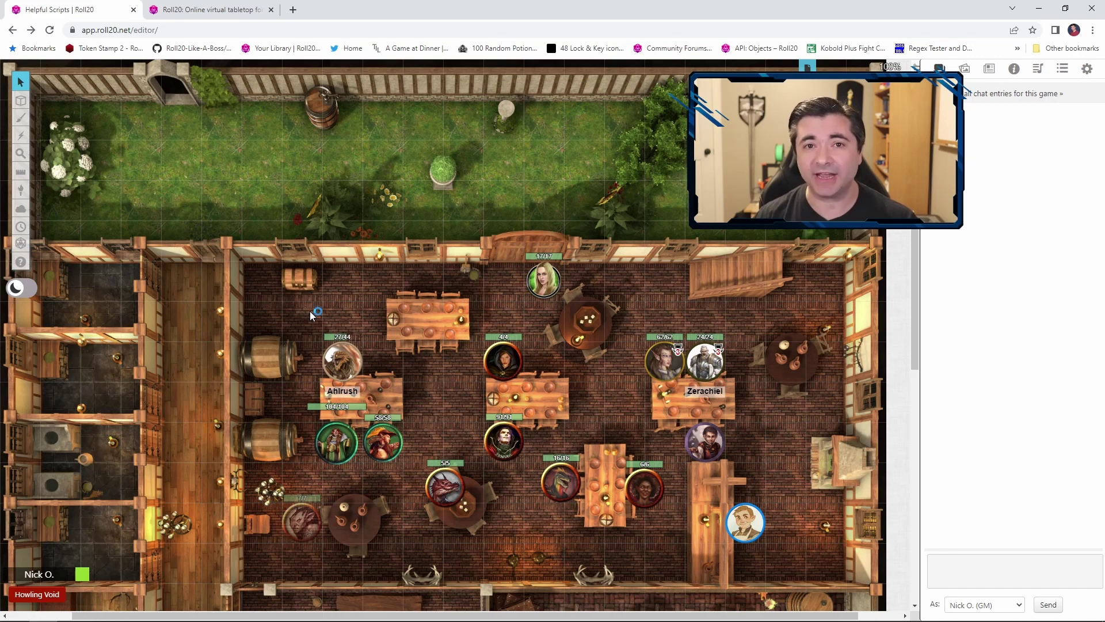
Switch to the game's Mods page and find the Token Action Maker script in the Mod Library
key("ctrl+Tab")
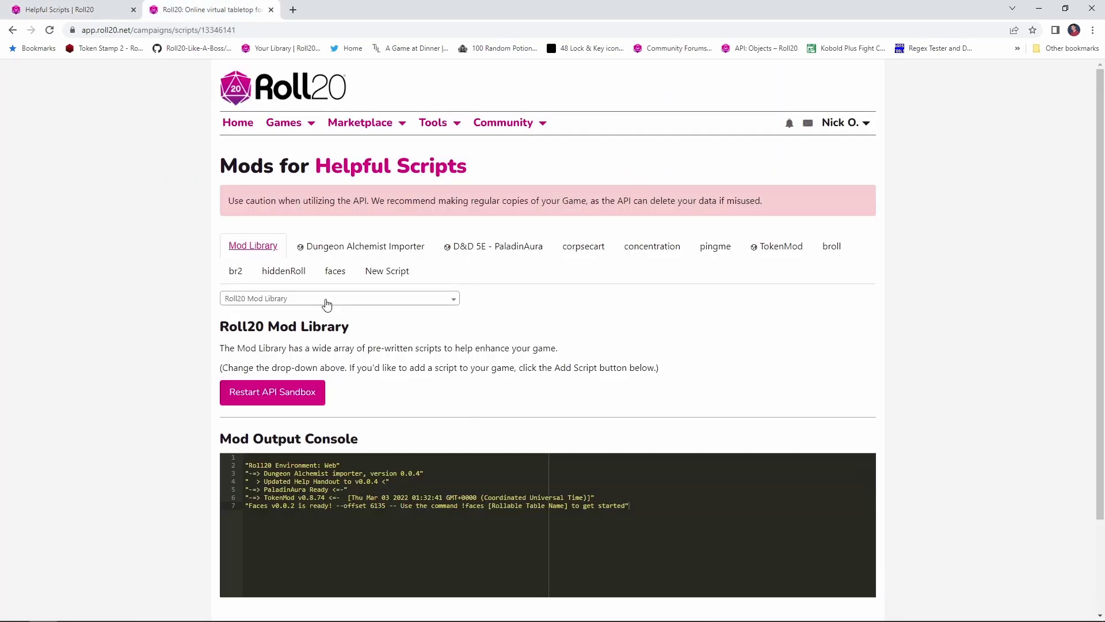
left_click(323, 302)
type("token")
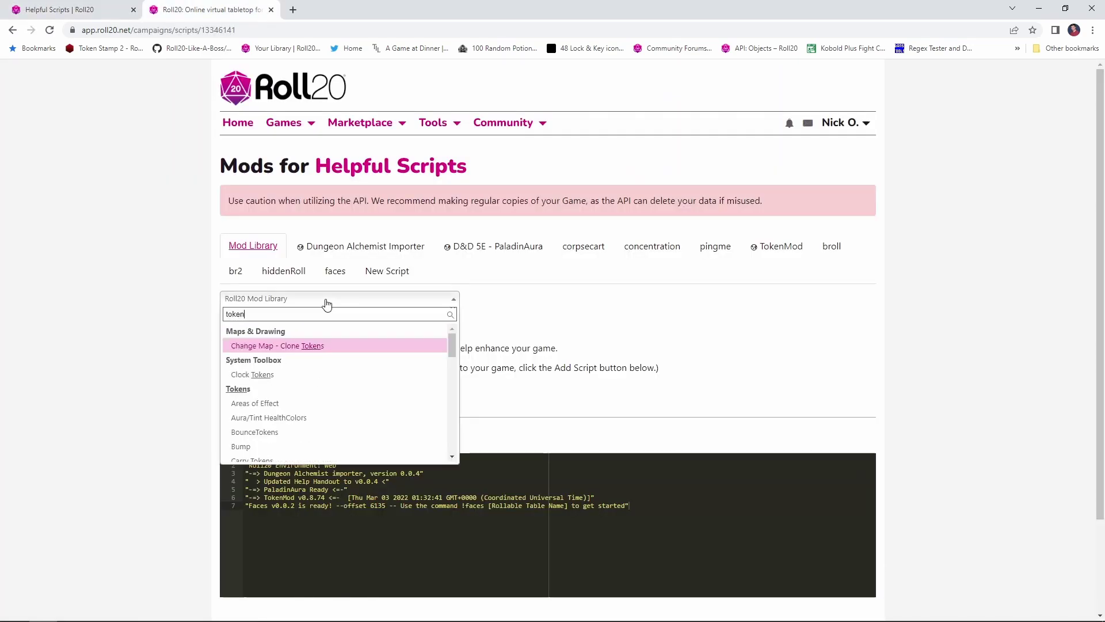
type(" ac")
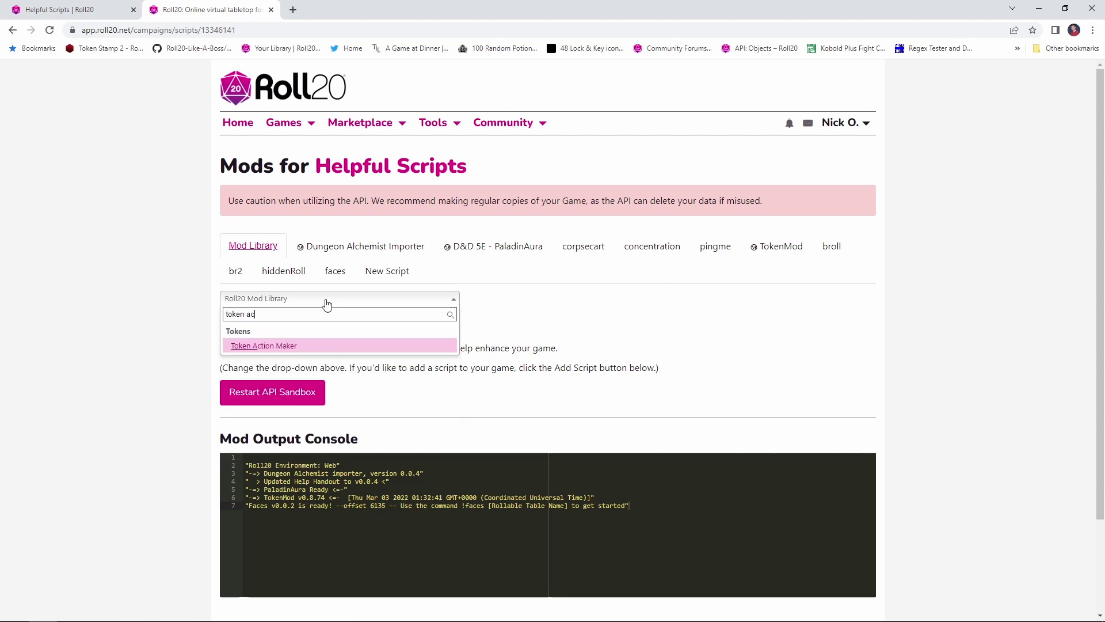
left_click(307, 345)
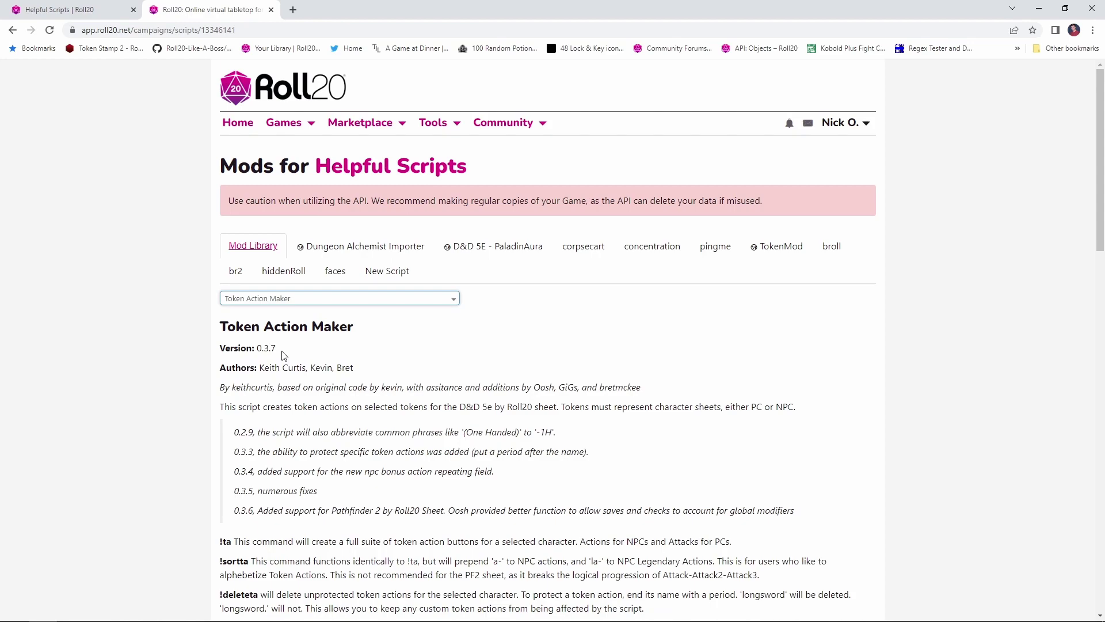
Add the Token Action Maker script to the Helpful Scripts game
scroll(283, 355, "down", 11)
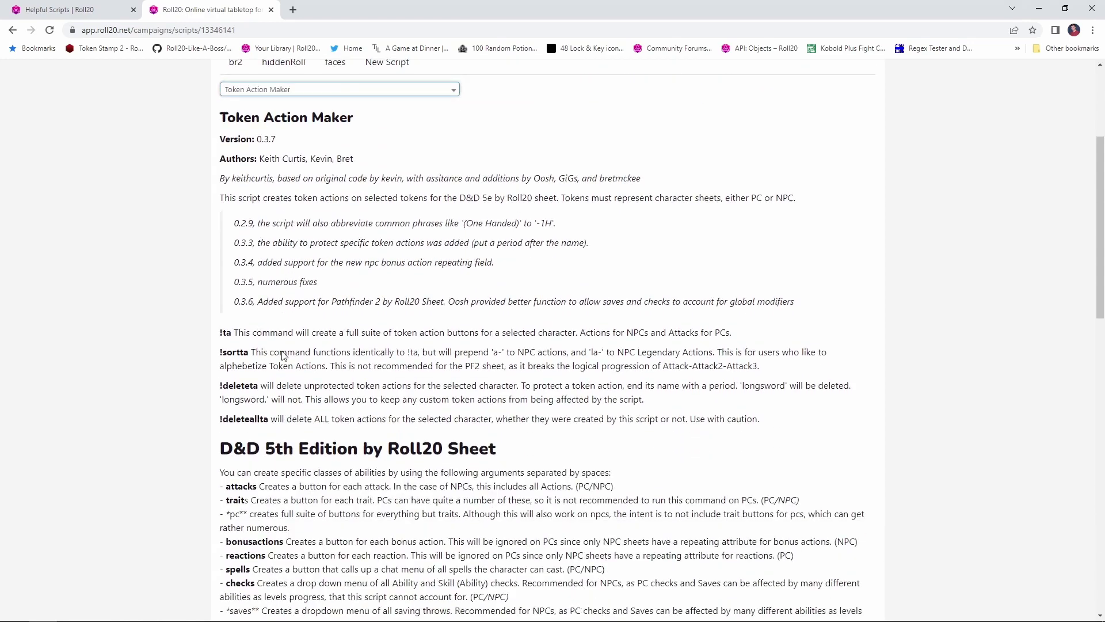
scroll(283, 355, "down", 6)
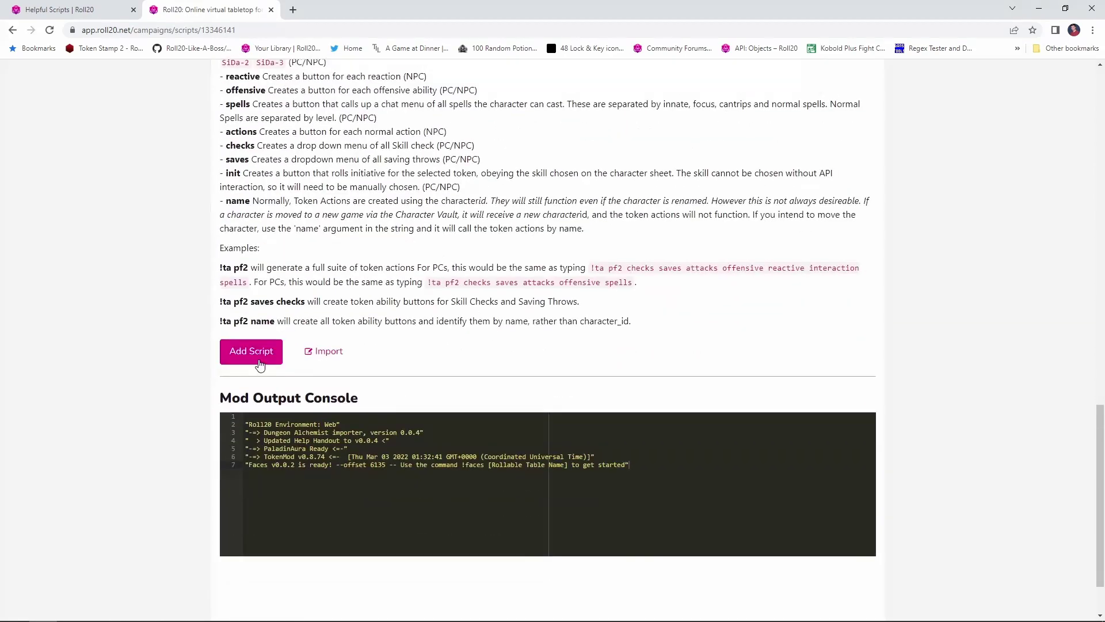
left_click(259, 362)
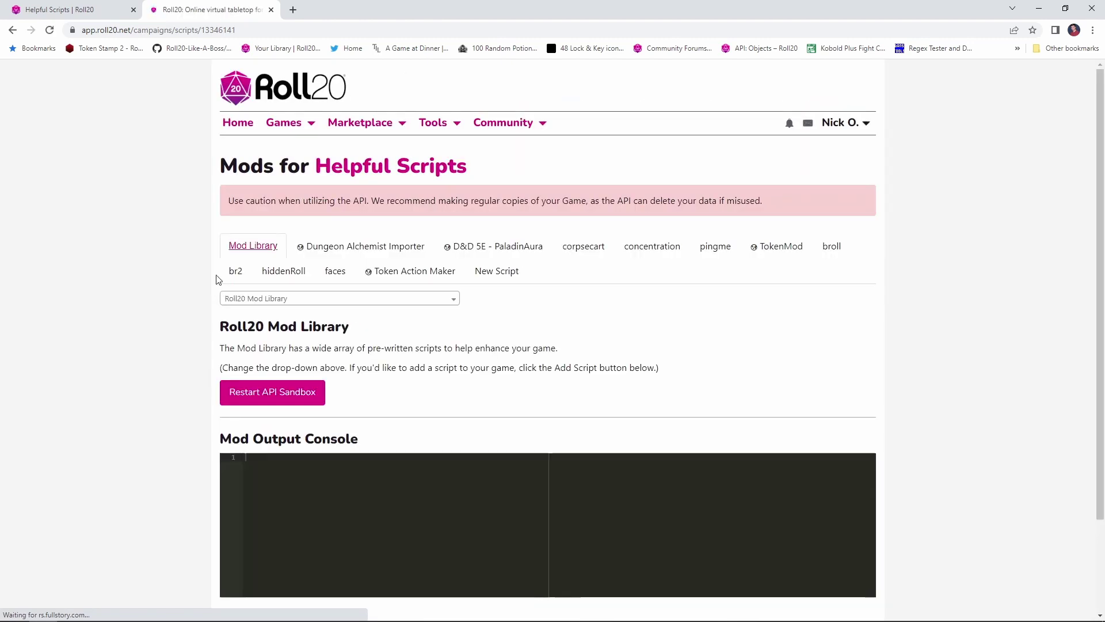
Return to the game editor, select the kobold token on the map and generate its token actions with the !ta chat command
left_click(58, 10)
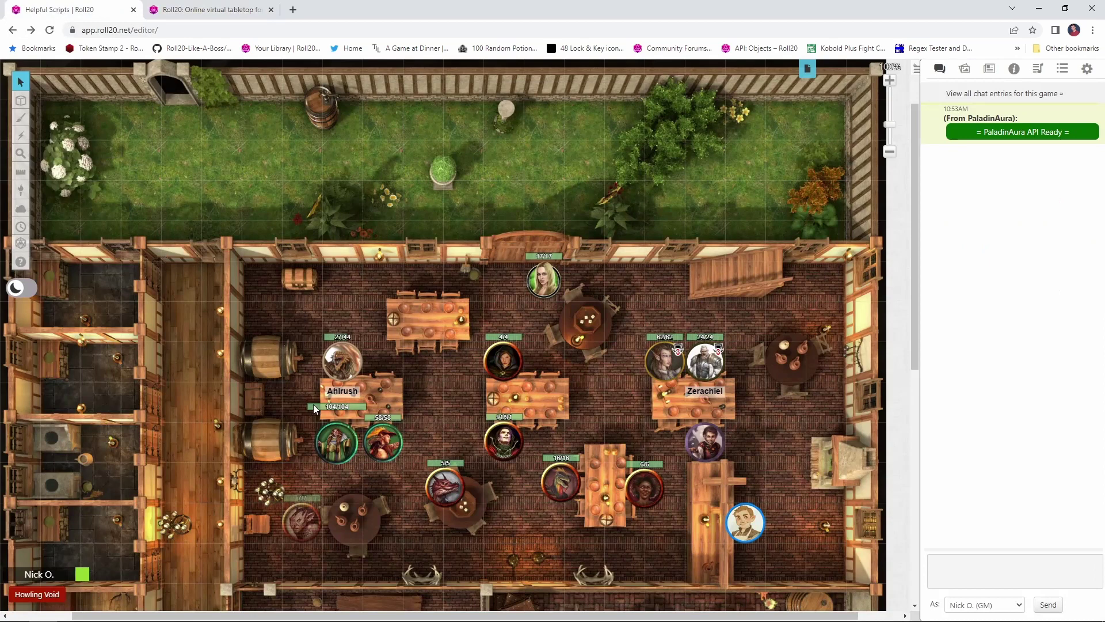
left_click(454, 488)
left_click(961, 574)
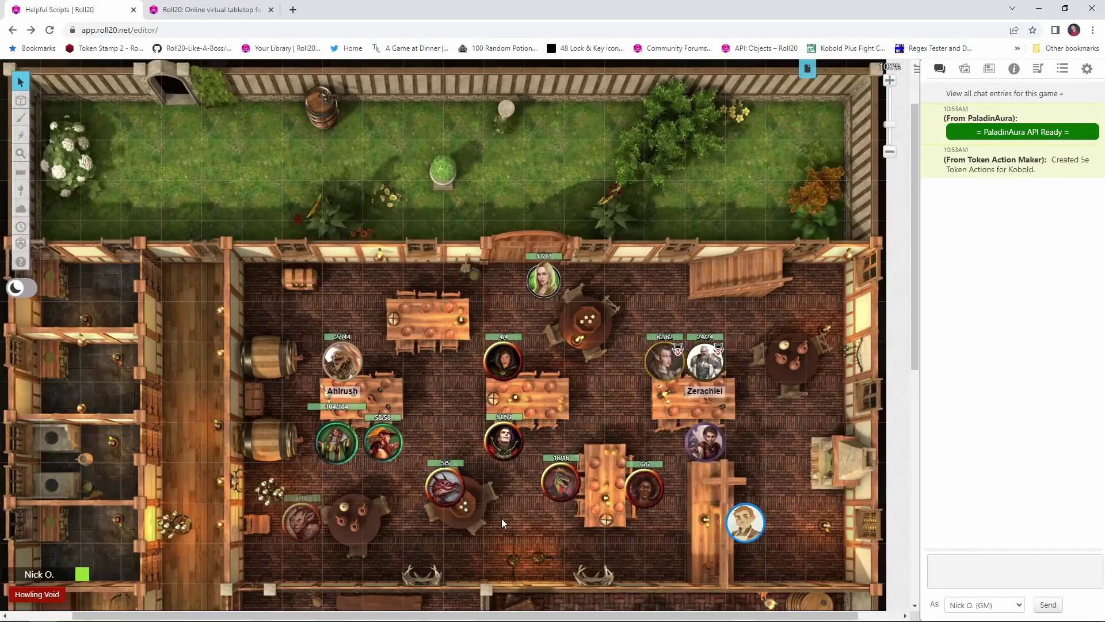
Select the kobold token and roll its melee and ranged dagger attacks from the token actions
left_click(441, 487)
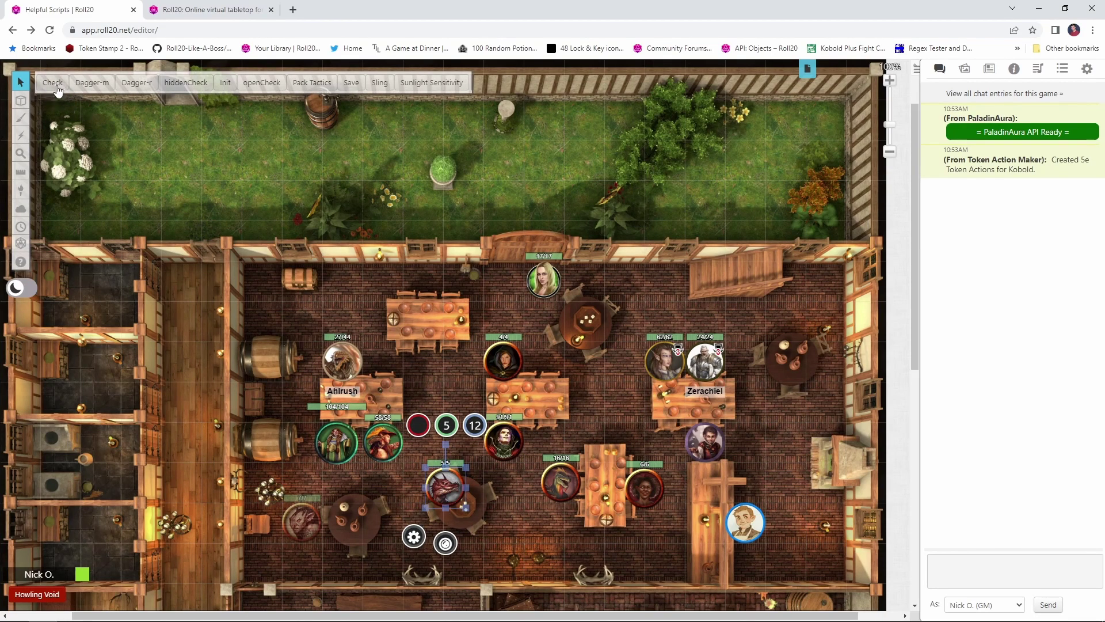
left_click(94, 84)
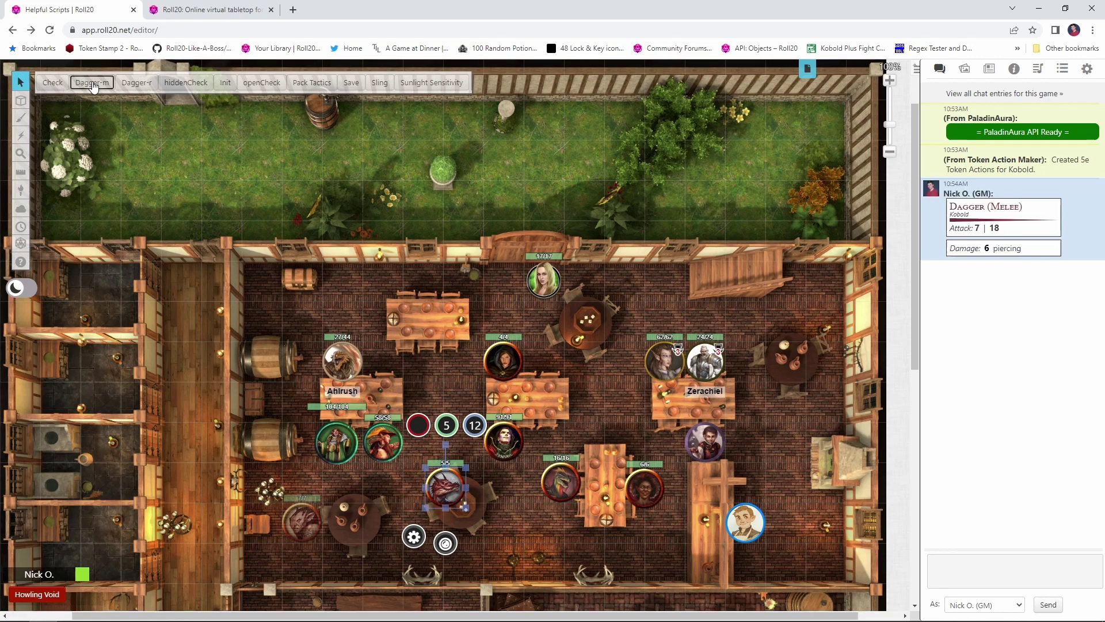
left_click(131, 84)
Roll an Insight check and a Strength saving throw from the kobold's token actions
left_click(52, 82)
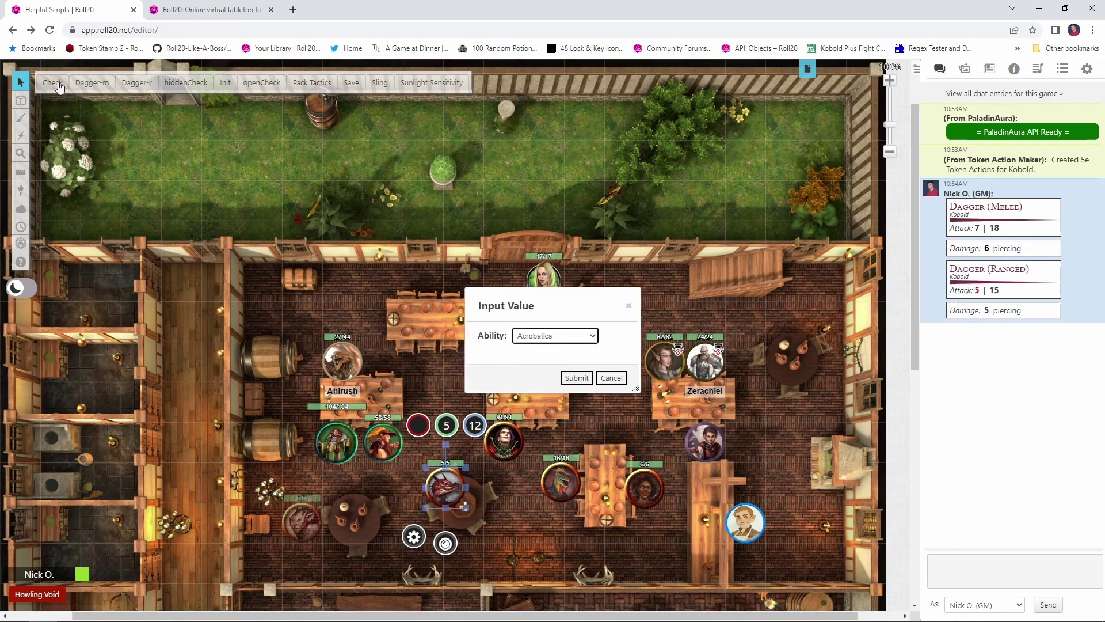
left_click(573, 336)
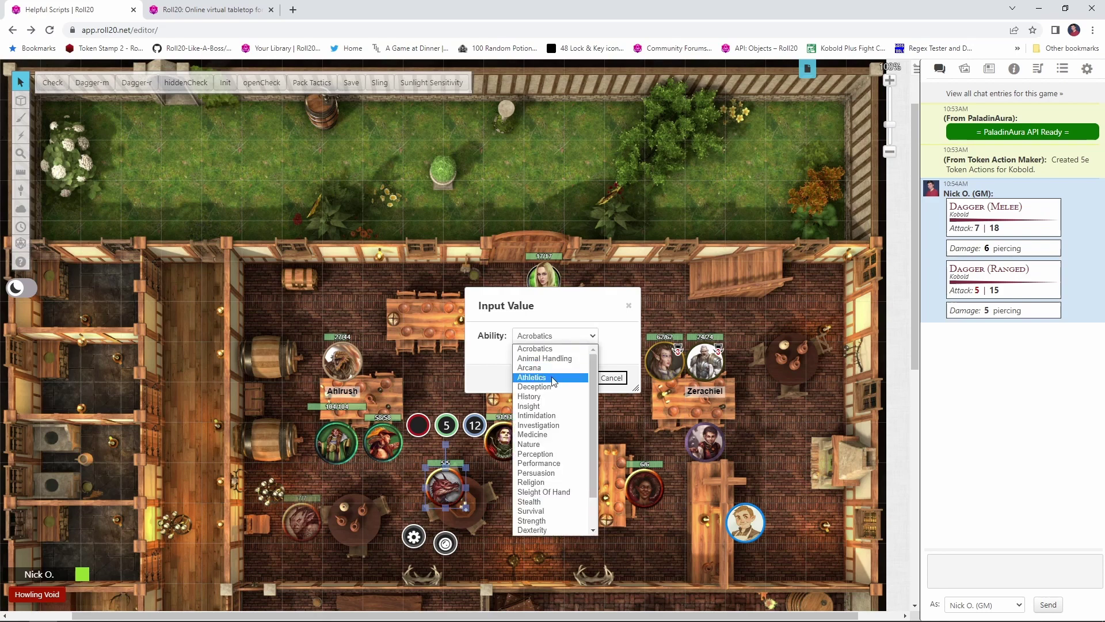
left_click(547, 401)
left_click(576, 377)
left_click(351, 83)
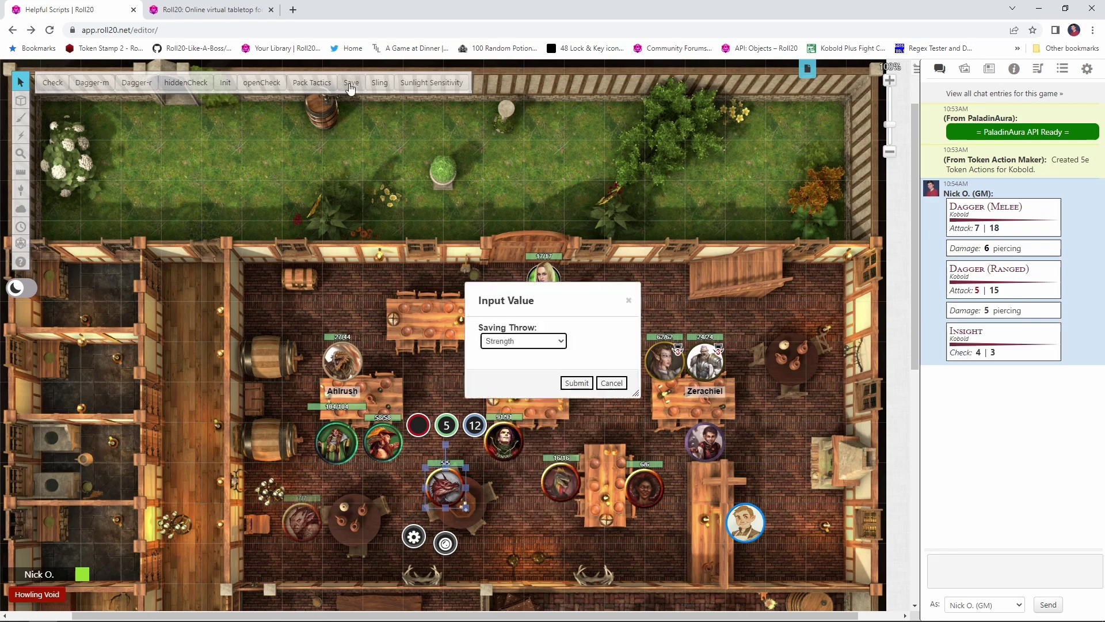
key("Return")
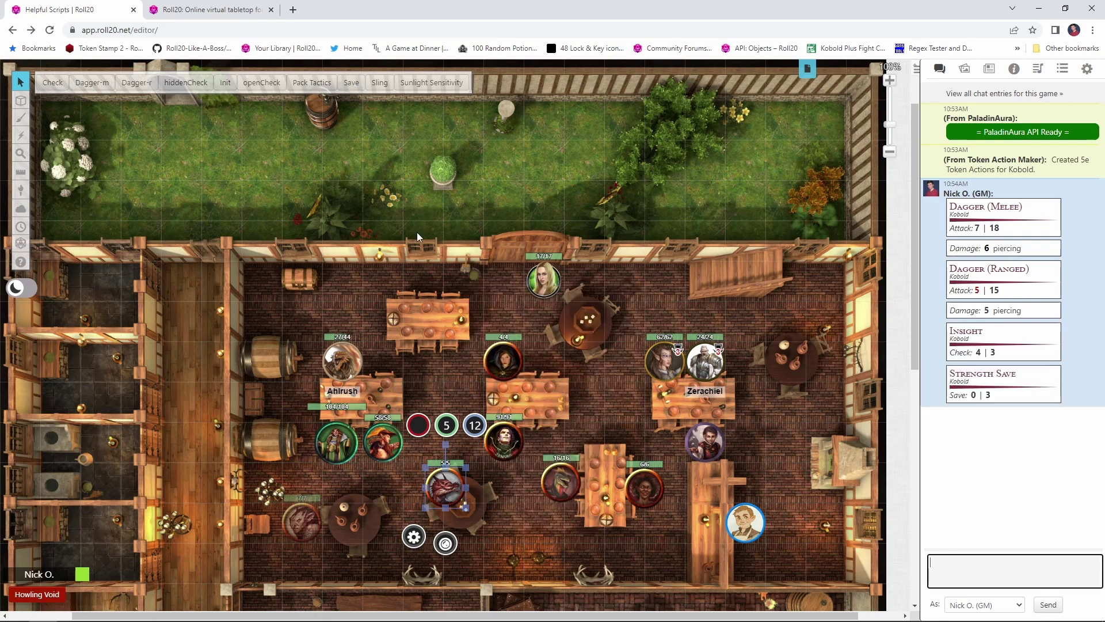
Post the kobold's Pack Tactics and Sunlight Sensitivity traits to the chat from its token actions
left_click(309, 85)
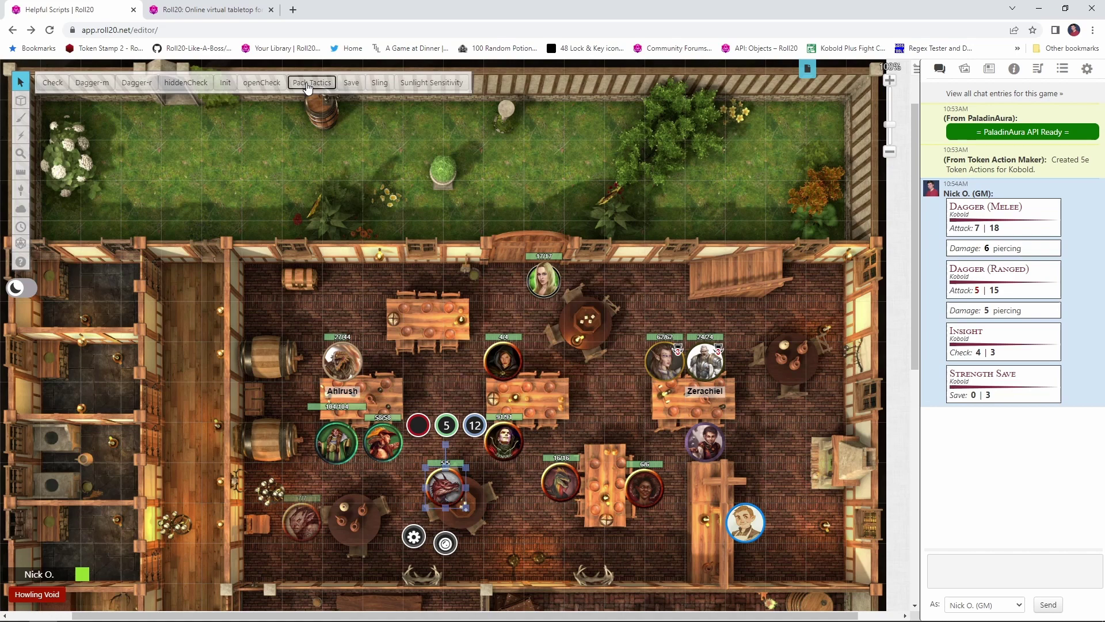
left_click(443, 88)
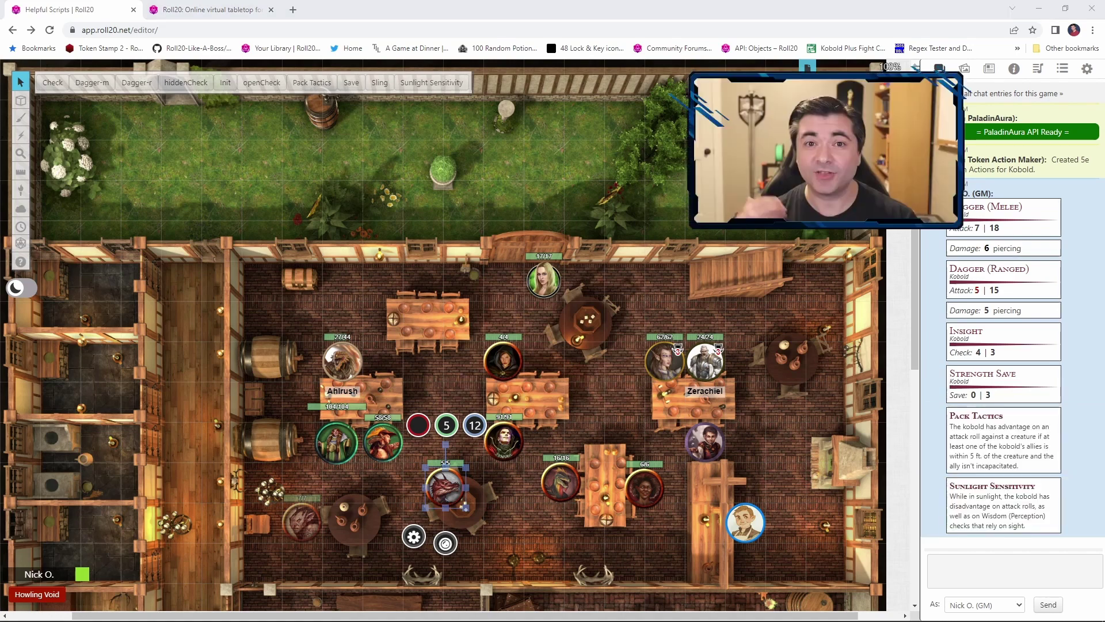